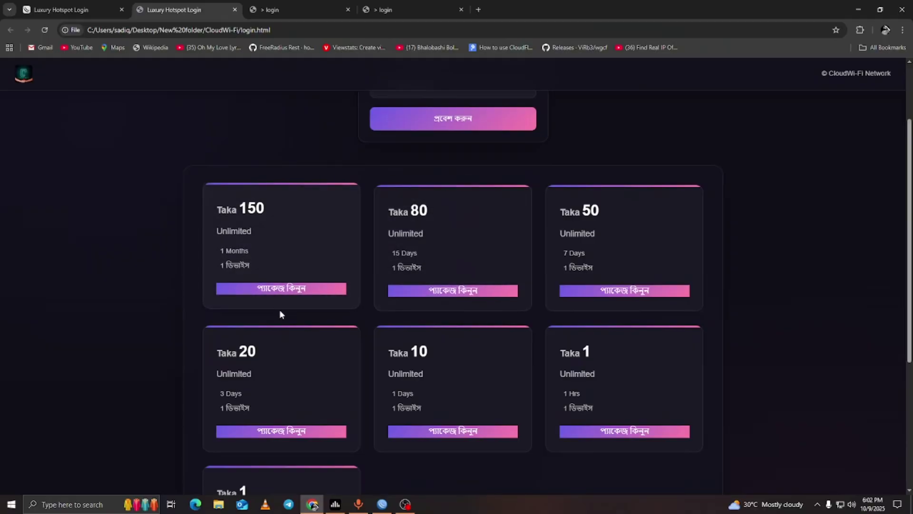
Compare the saved Cloud WiFi login pages, then return to the live page's voucher login with the BDT 5 package
scroll(497, 314, down, 5)
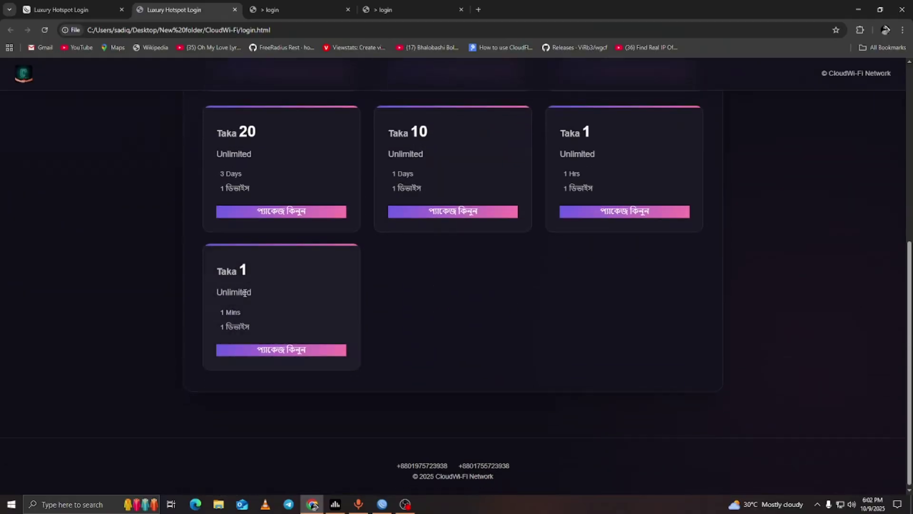
scroll(438, 260, up, 2)
scroll(438, 260, up, 1)
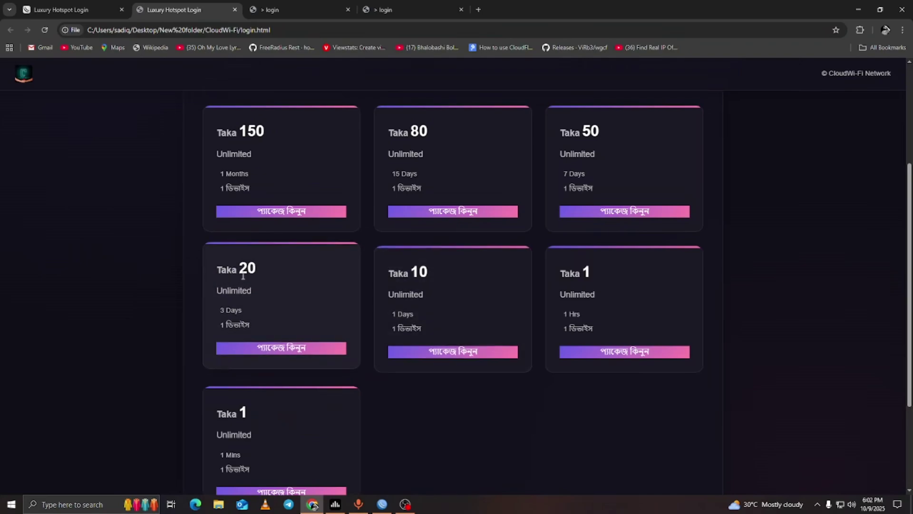
scroll(292, 211, up, 2)
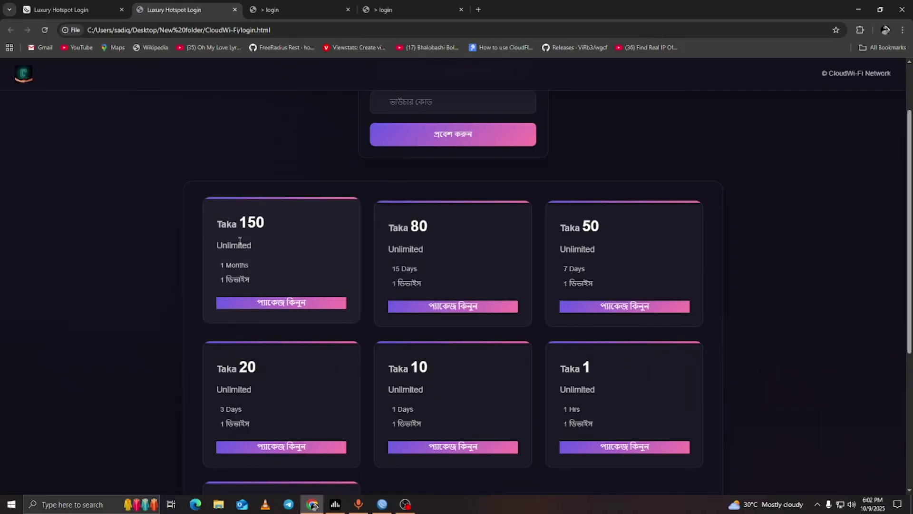
scroll(243, 240, down, 3)
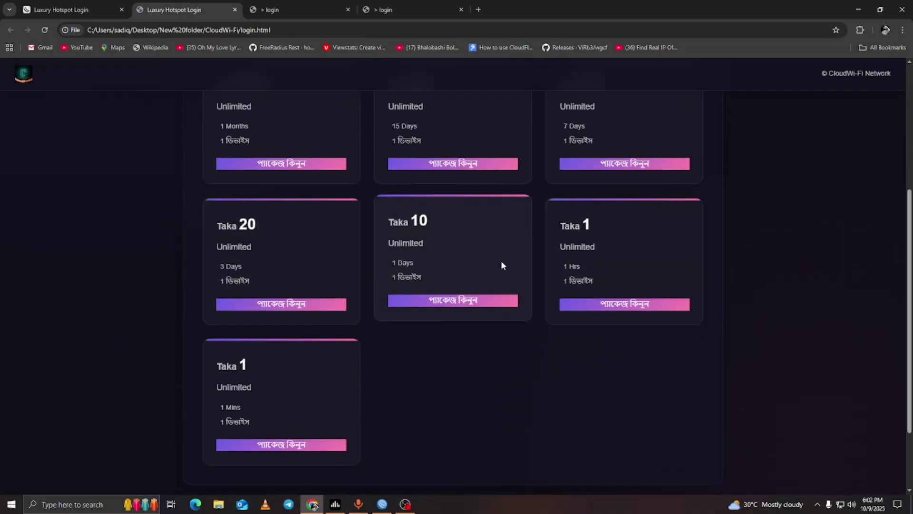
click(305, 15)
click(430, 4)
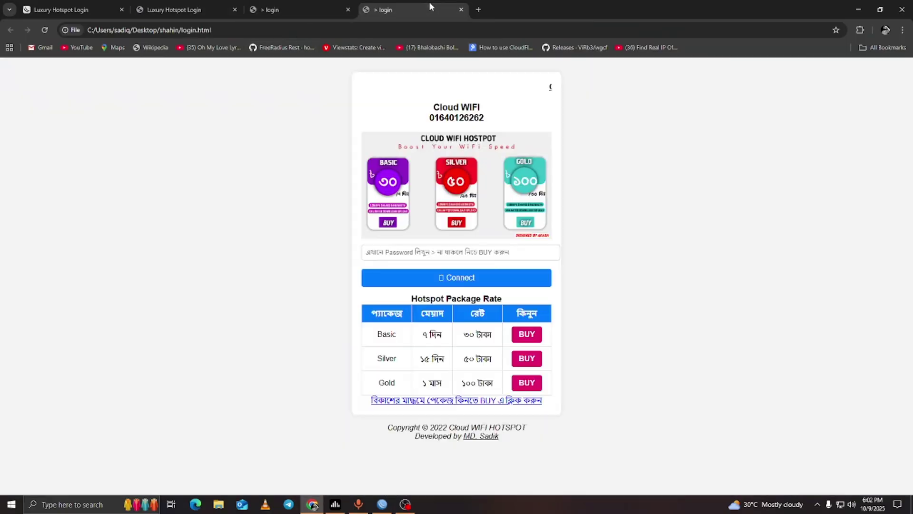
click(91, 16)
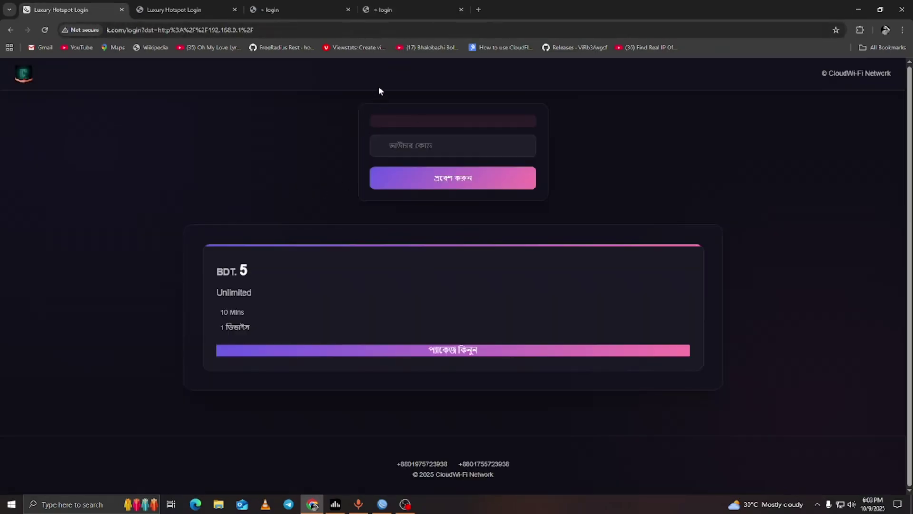
click(405, 10)
click(71, 10)
click(421, 142)
click(239, 195)
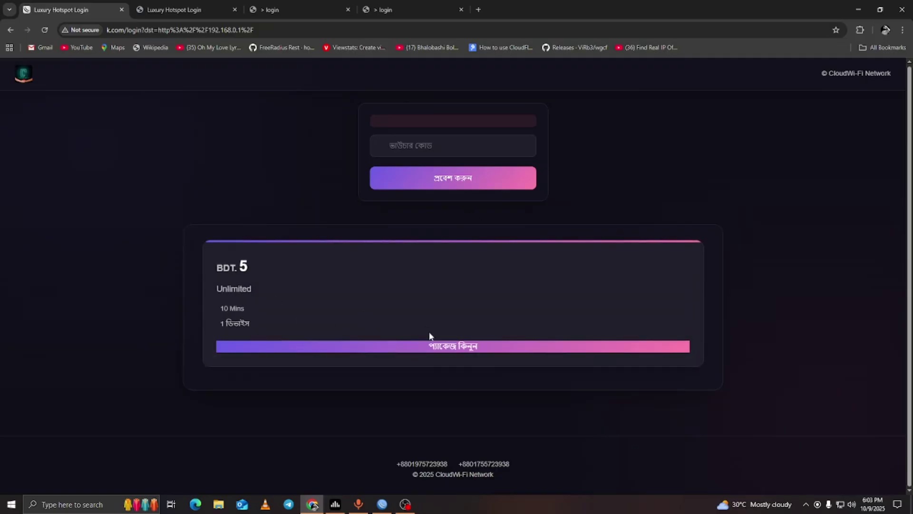
Start buying the BDT 5, 10-minute package and return to its payment form
click(465, 346)
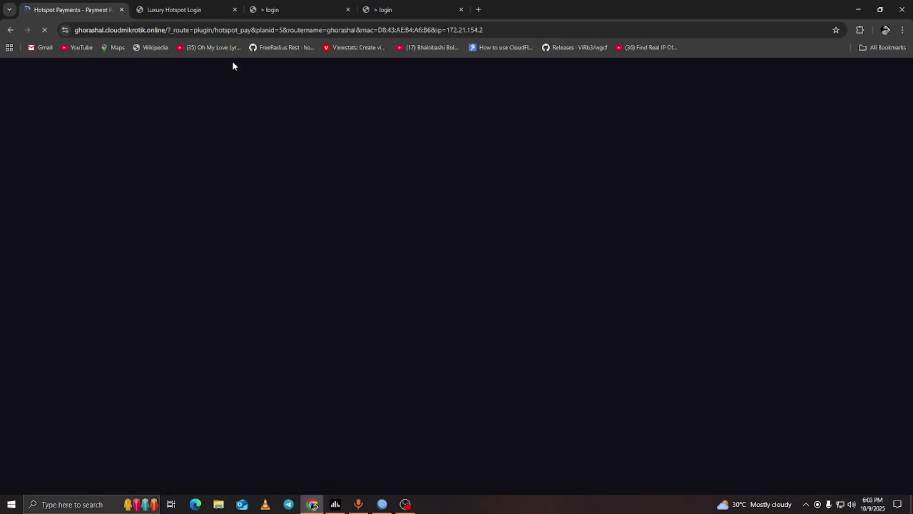
click(187, 13)
scroll(389, 255, up, 1)
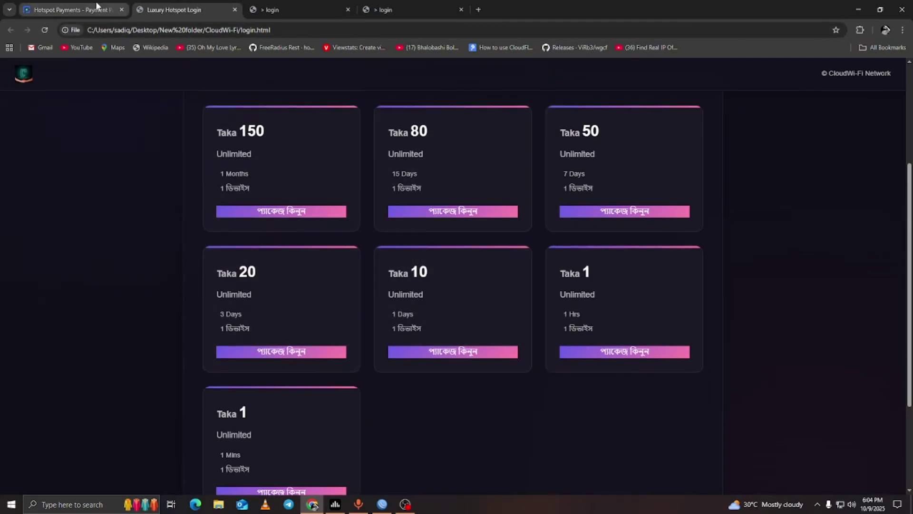
click(71, 10)
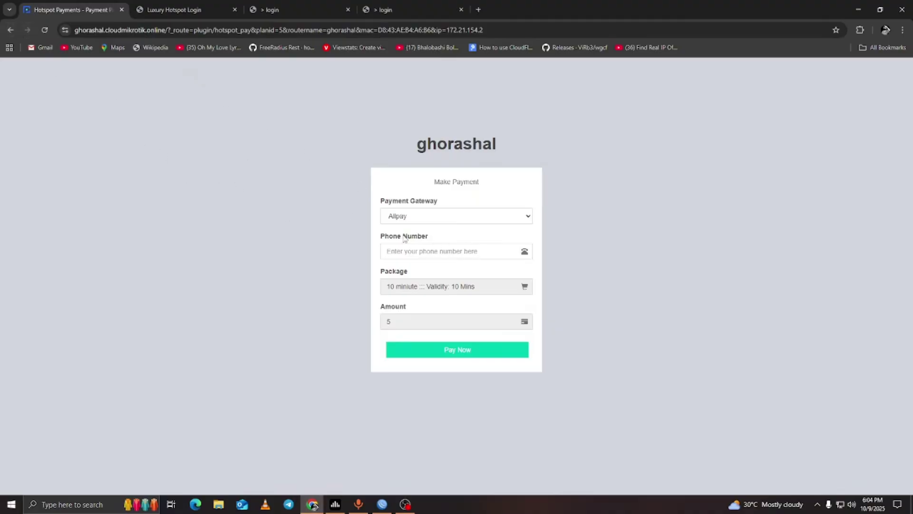
Fill the Phone Number field with the saved number and copy it
click(451, 251)
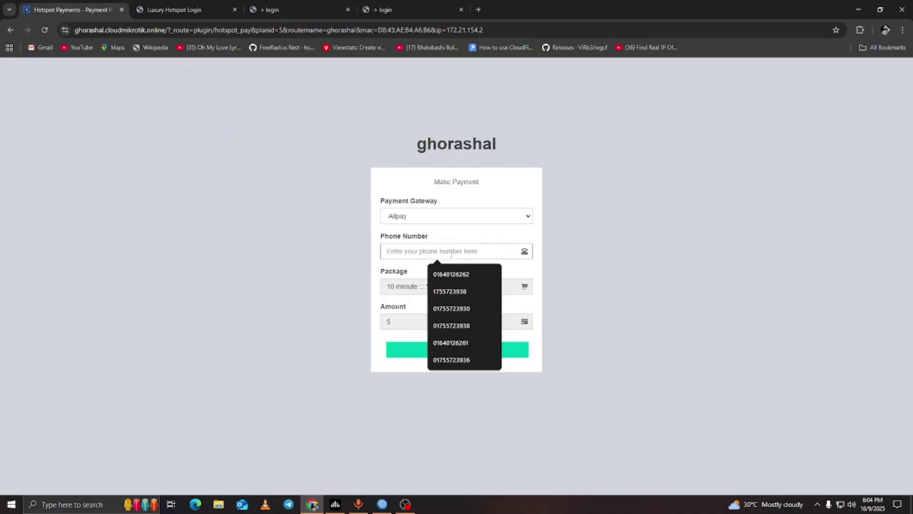
click(465, 278)
drag(439, 255, 371, 259)
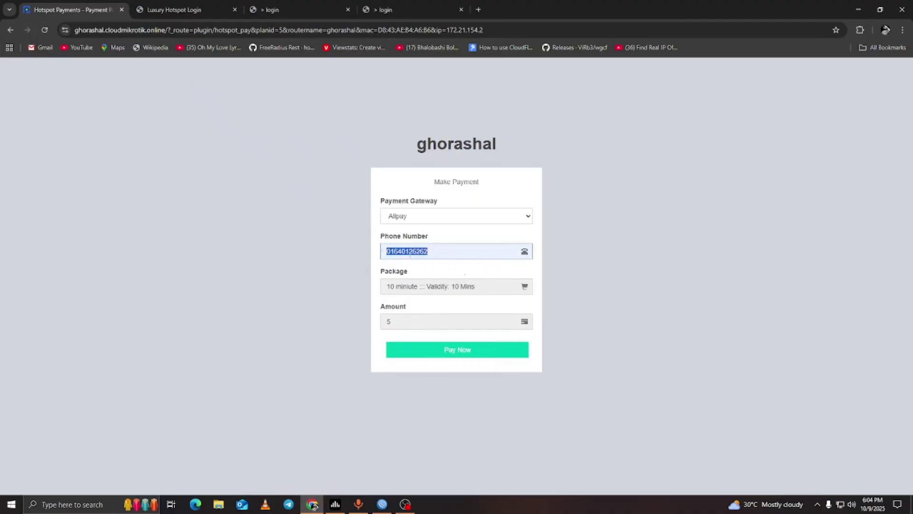
right_click(415, 251)
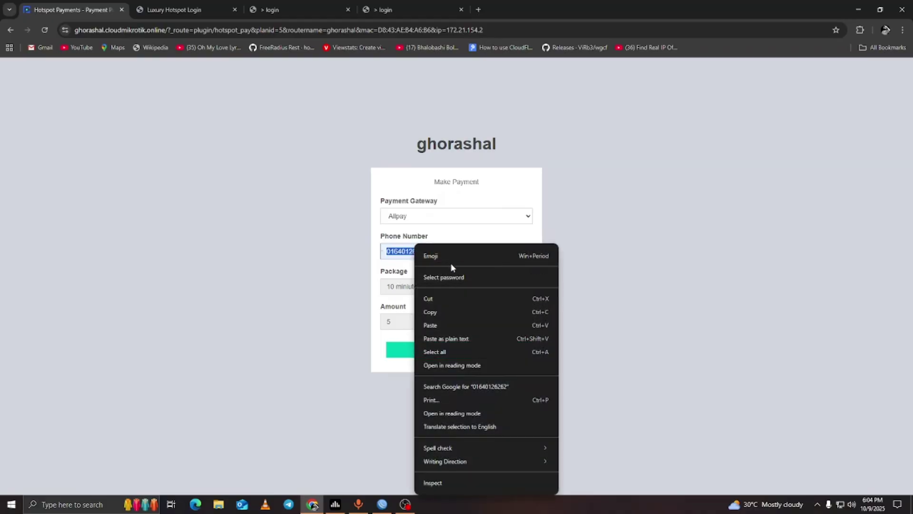
click(435, 313)
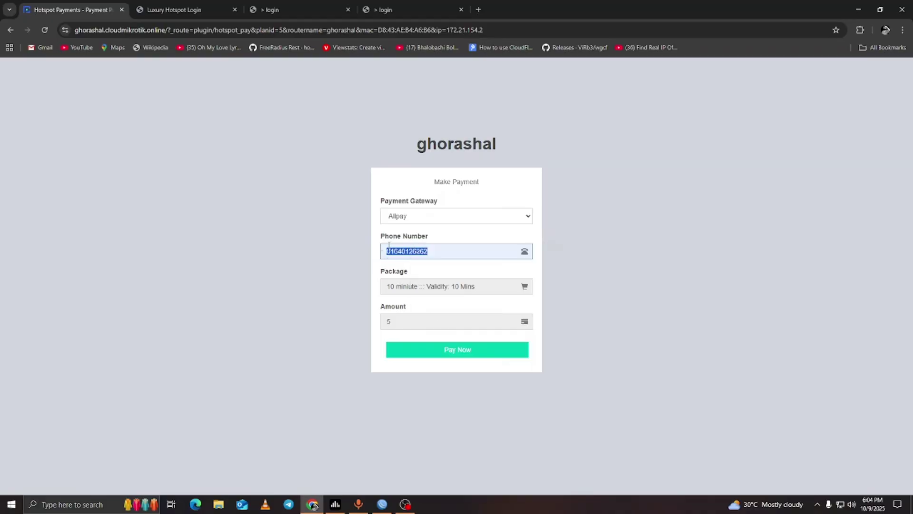
Load youtube.com in a new tab to test the connection, then bring WinBox forward
click(479, 9)
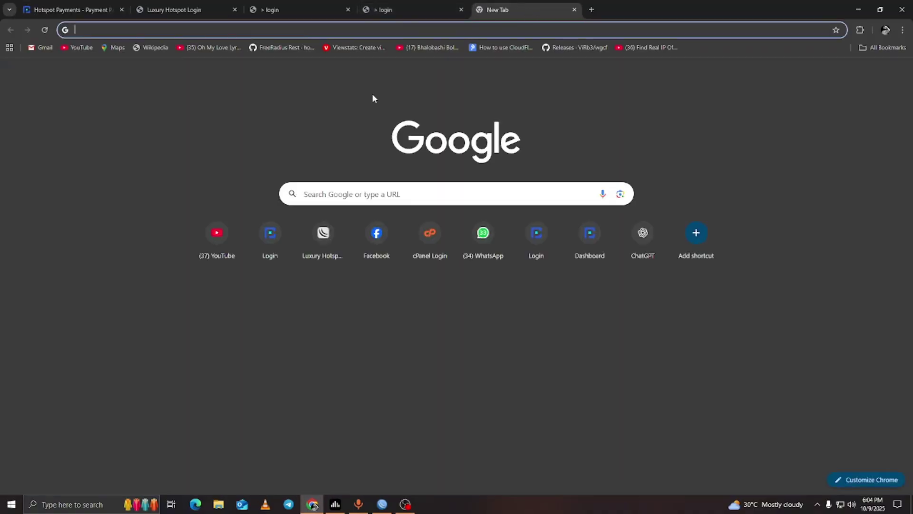
click(205, 231)
click(135, 30)
click(105, 32)
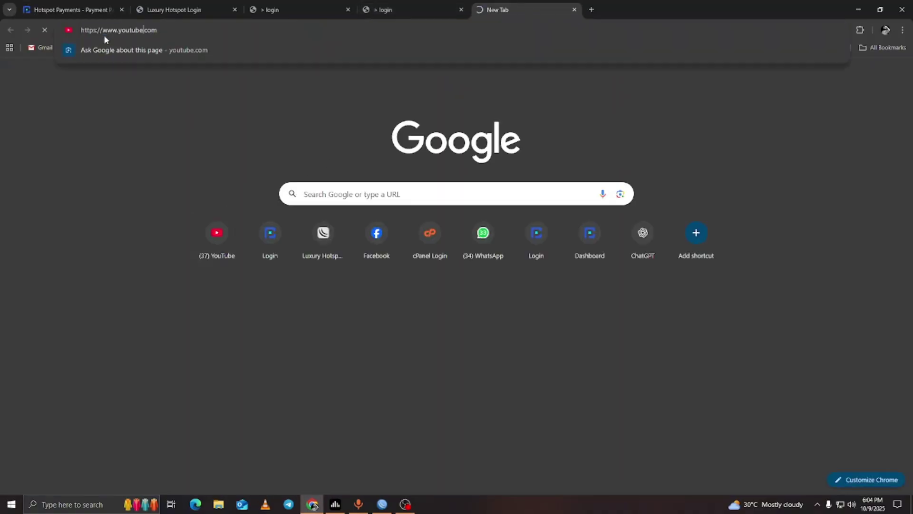
click(216, 235)
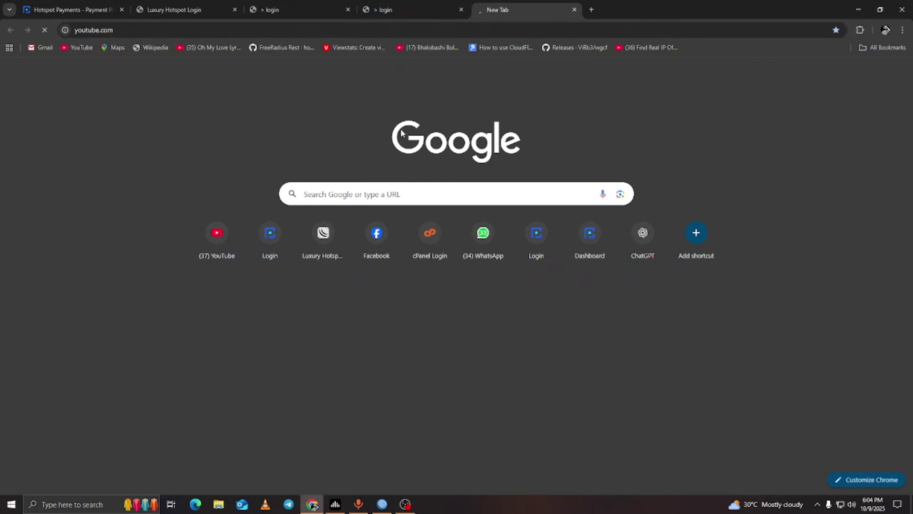
click(384, 504)
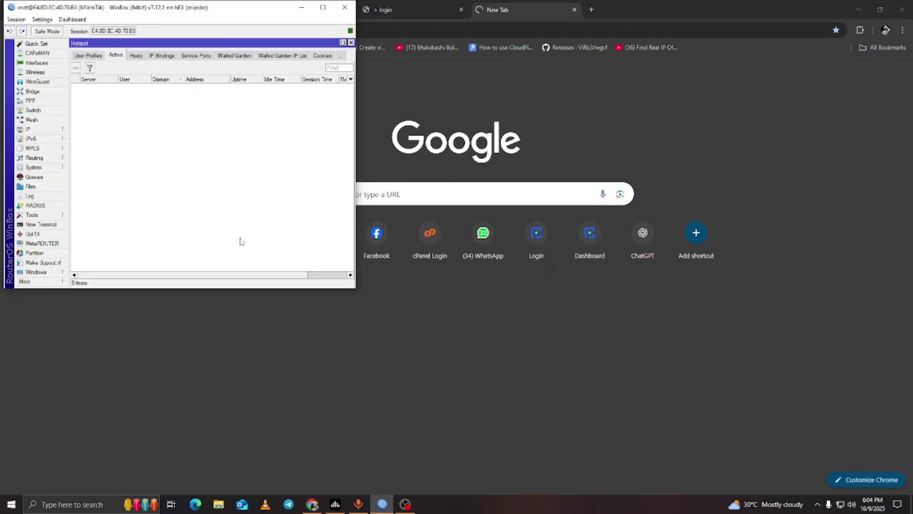
Inspect the device's entry at 172.21.154.2 in WinBox's Hotspot Hosts list
drag(189, 15, 344, 139)
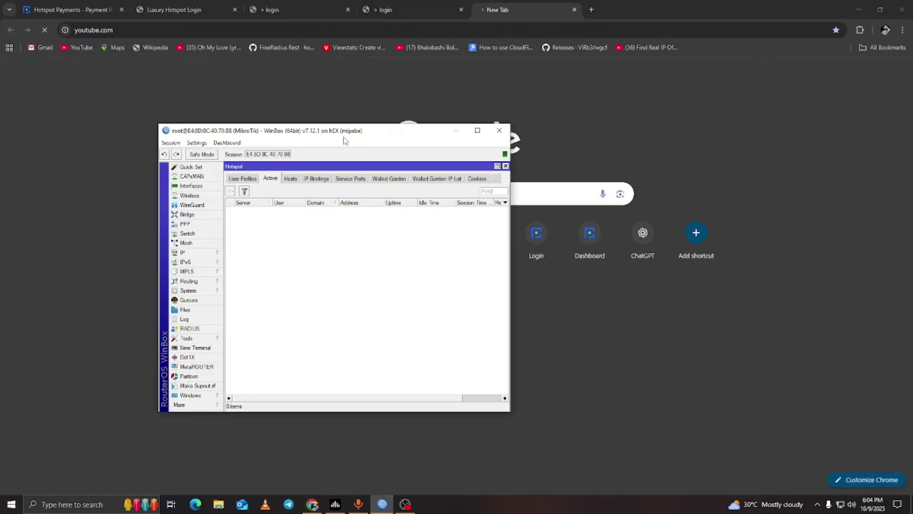
click(291, 180)
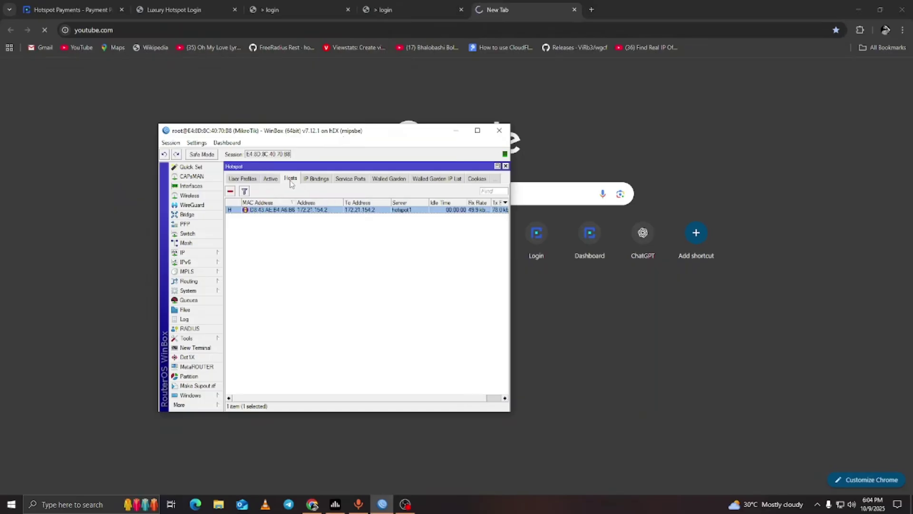
double_click(322, 210)
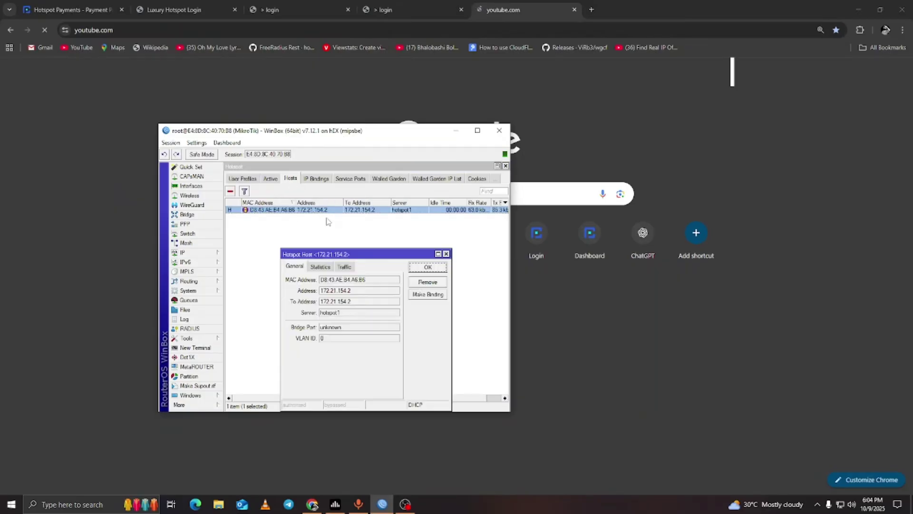
double_click(381, 279)
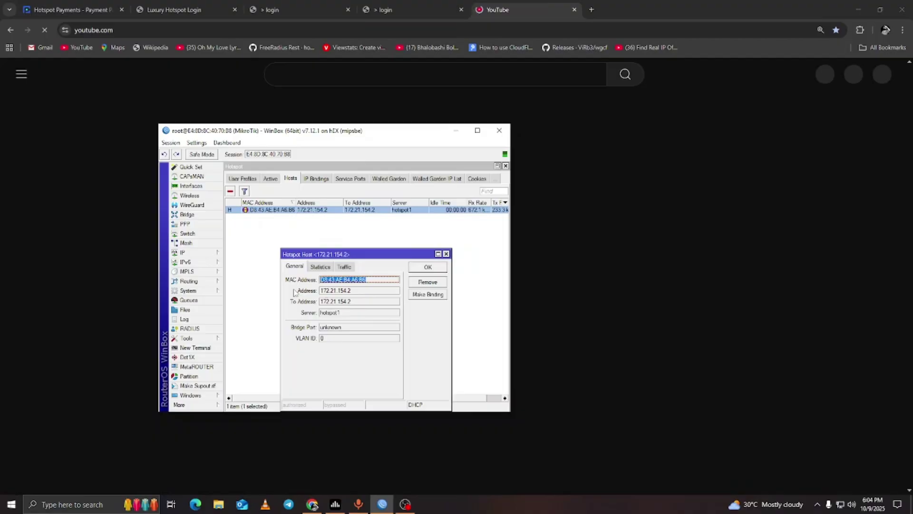
click(446, 253)
Check that Hotspot Active is still empty, then return to Chrome's payment form
click(270, 179)
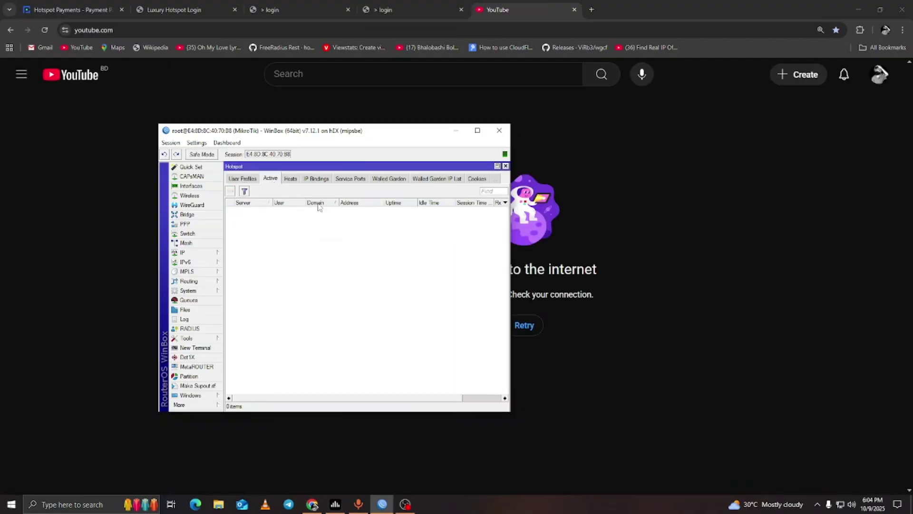
click(455, 130)
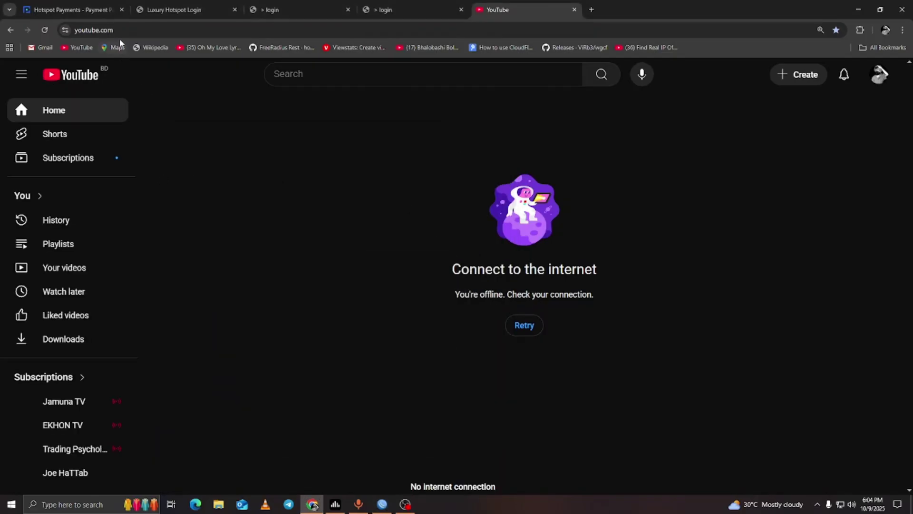
click(89, 10)
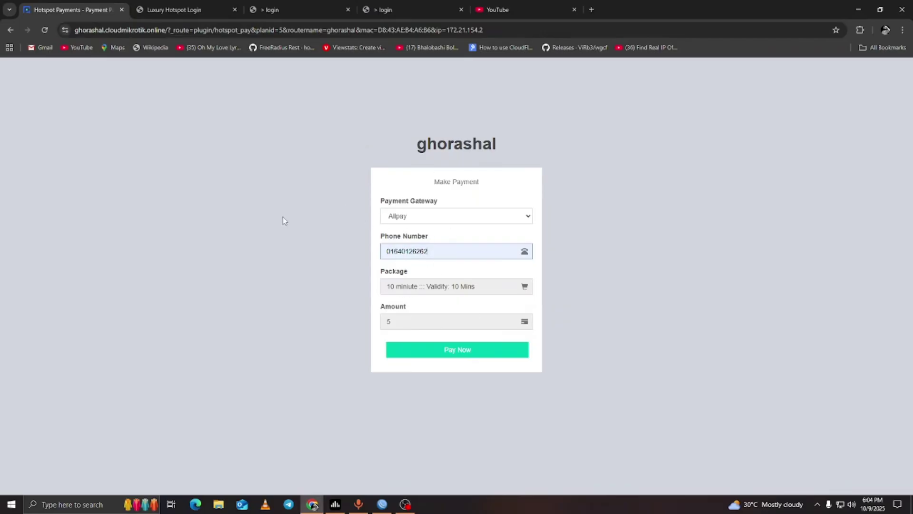
Restart the BDT 5 purchase, fill and copy the saved phone number, and submit the form
click(11, 30)
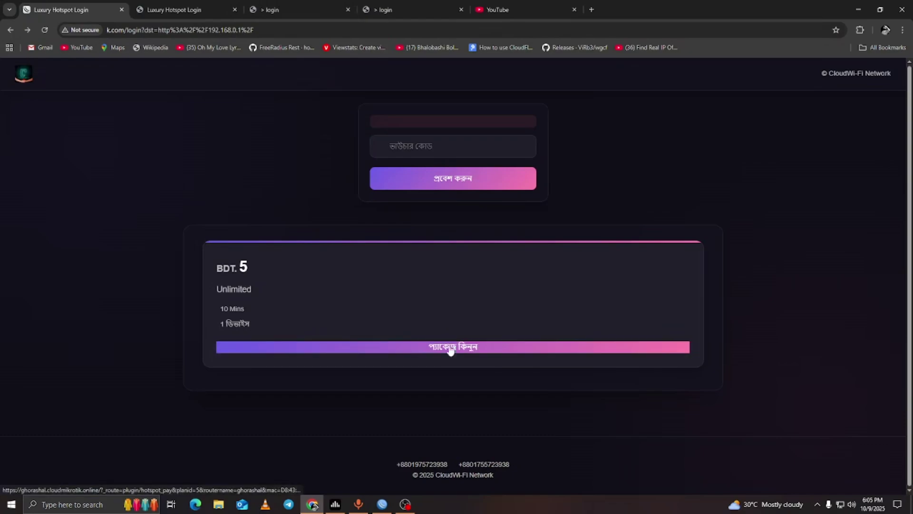
click(466, 347)
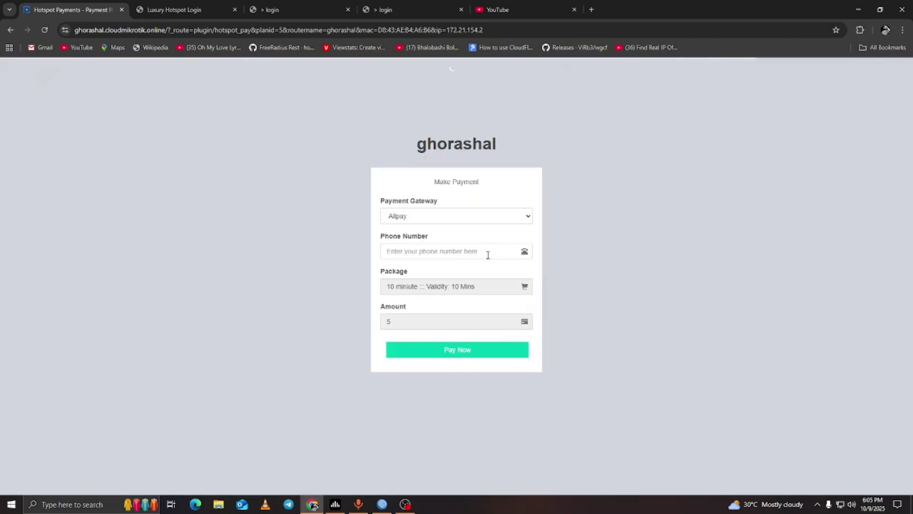
click(408, 252)
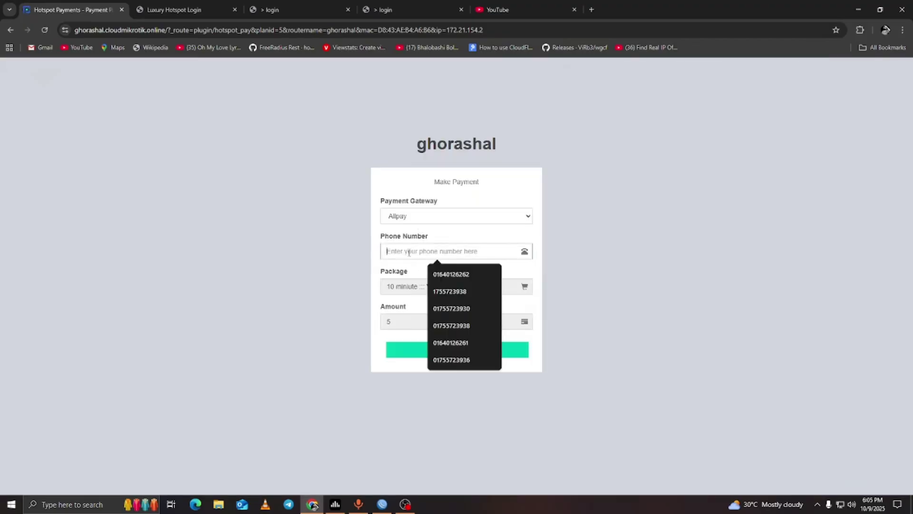
click(473, 279)
drag(447, 257, 360, 258)
right_click(405, 255)
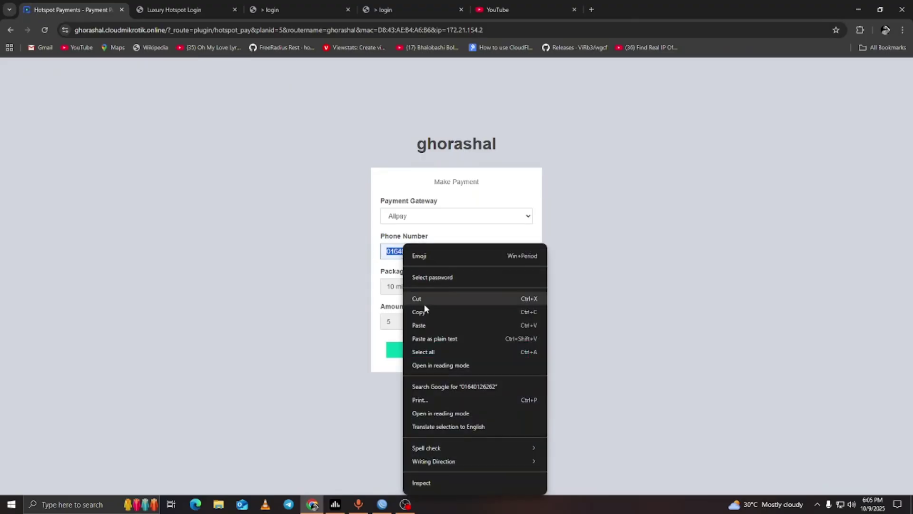
click(423, 310)
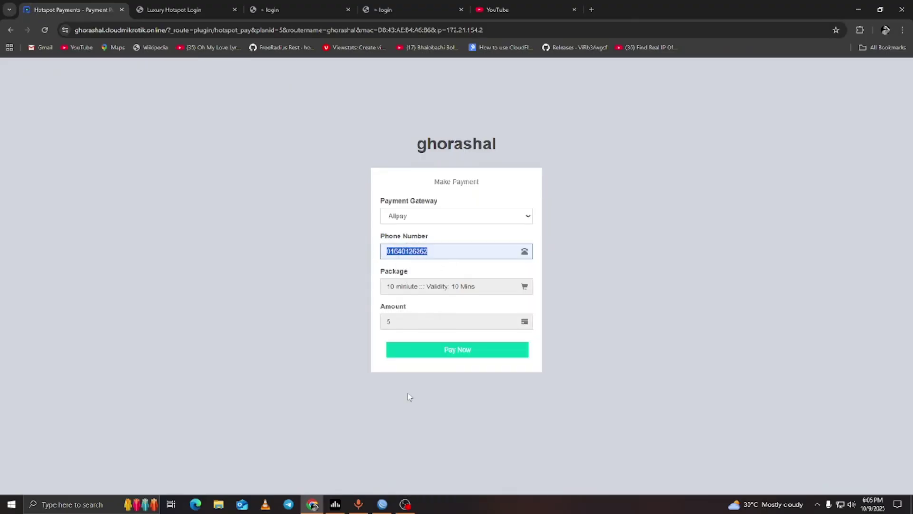
click(448, 358)
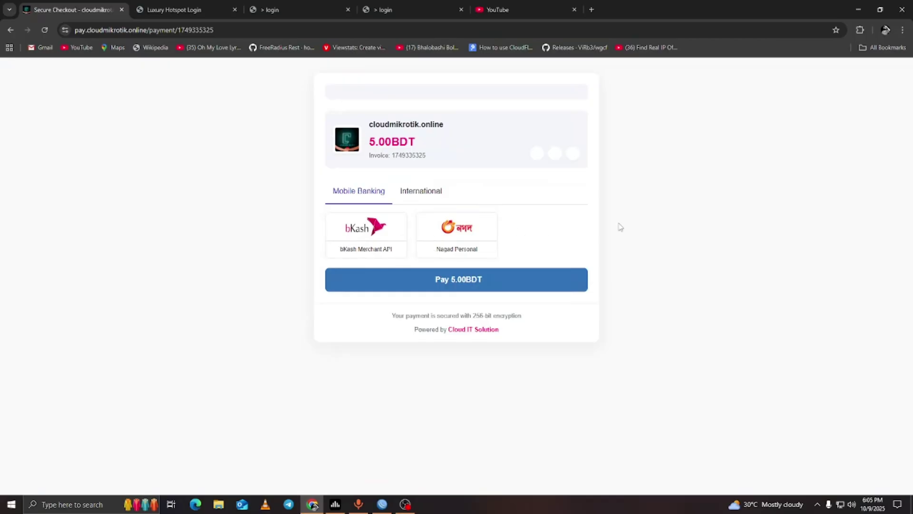
Look at the International methods, then pick bKash Merchant API under Mobile Banking
click(424, 198)
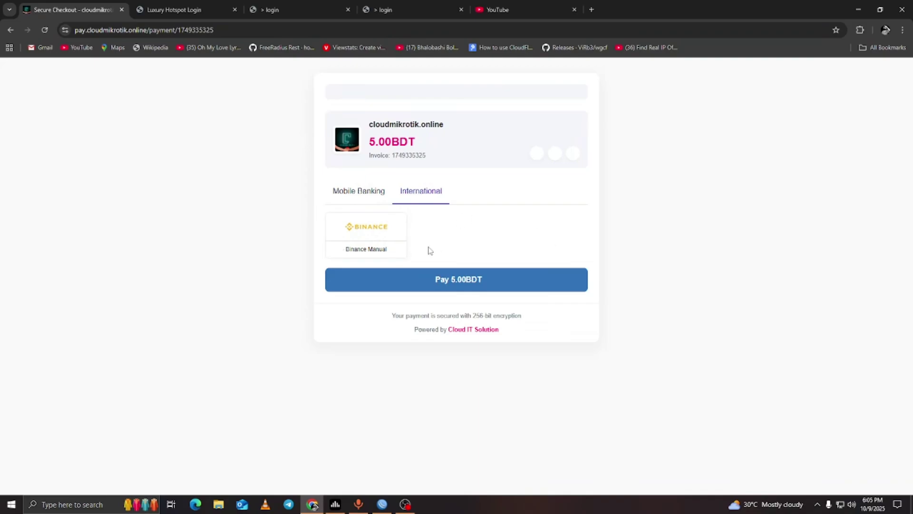
click(343, 191)
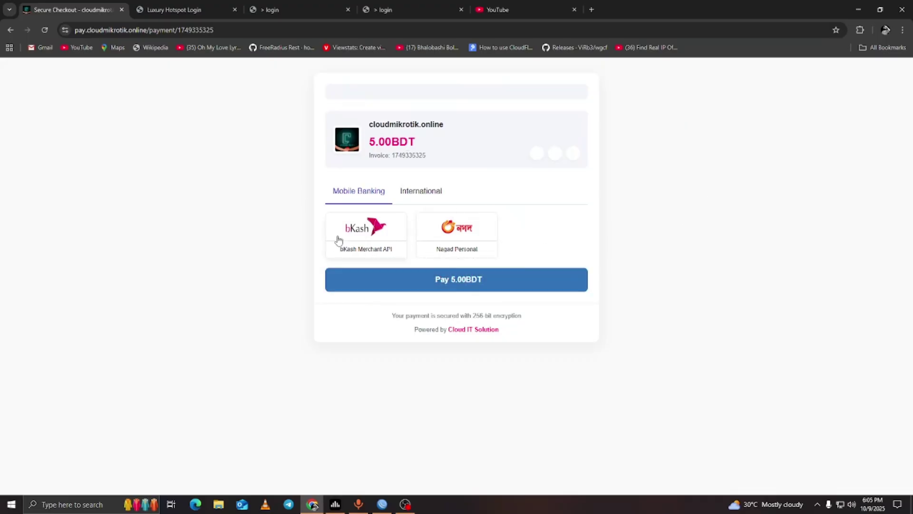
click(378, 234)
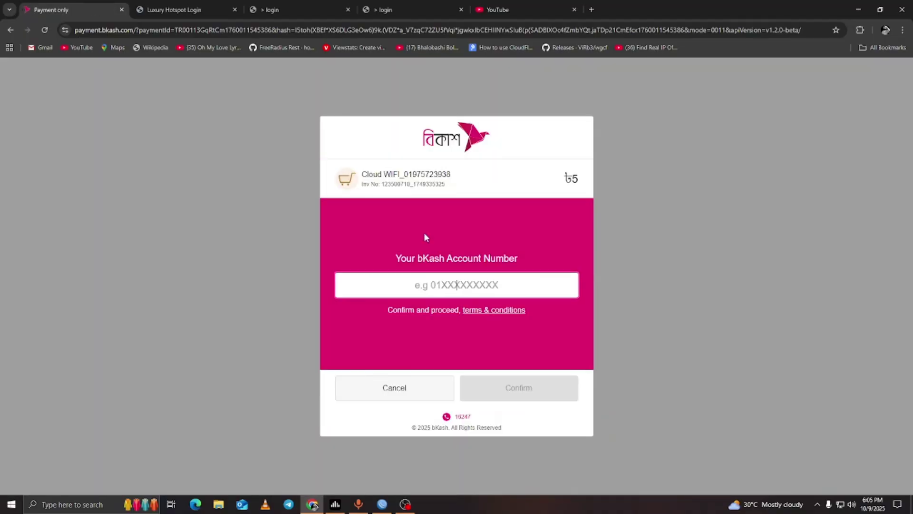
Paste the copied phone number as the bKash account number and confirm it
right_click(462, 293)
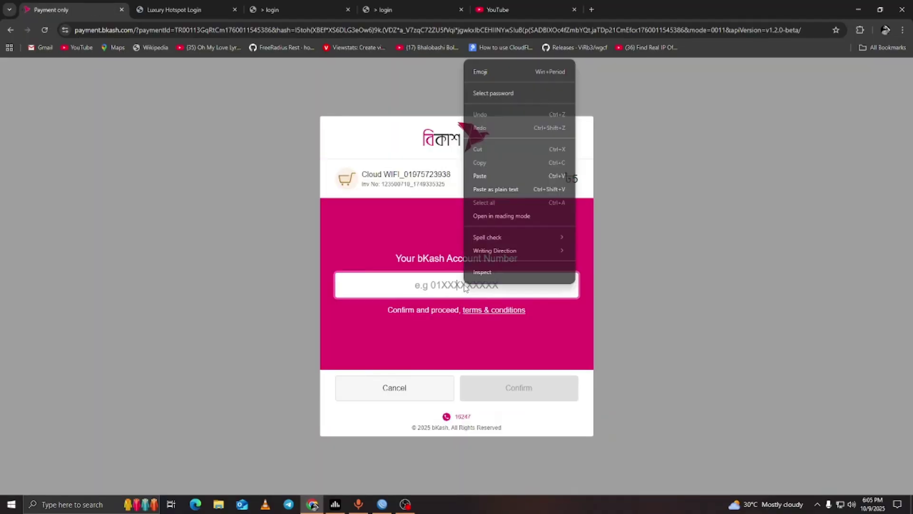
click(484, 179)
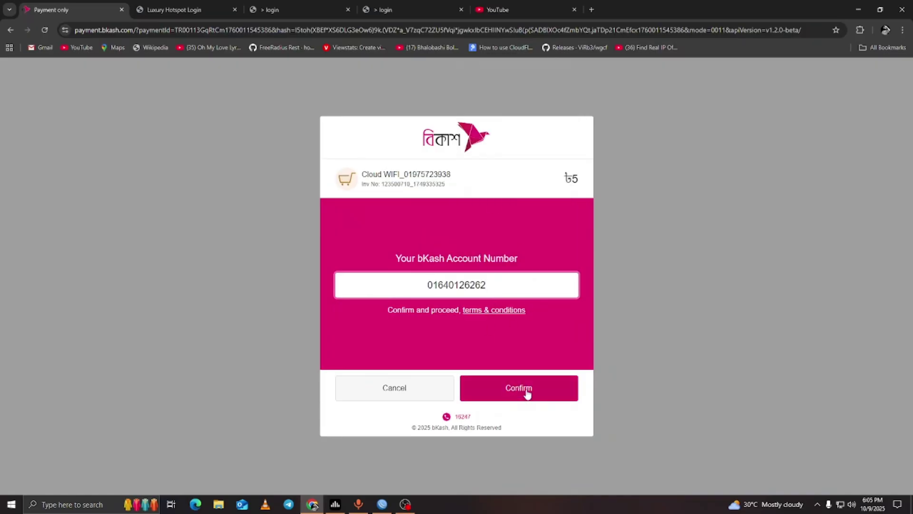
click(527, 393)
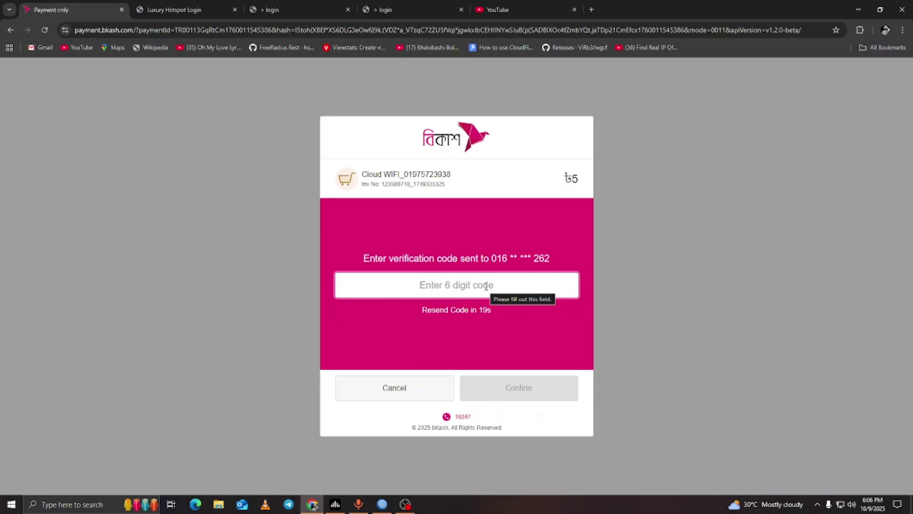
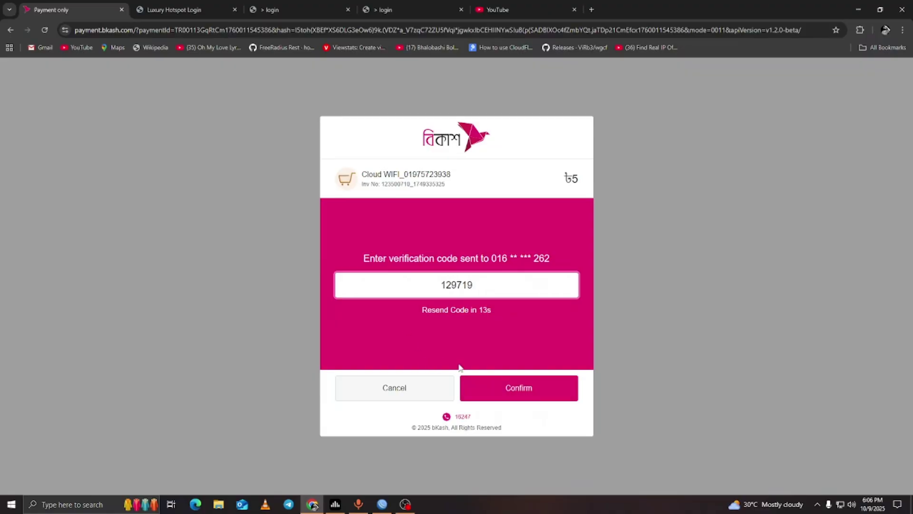
Enter the 6-digit verification code and the bKash PIN to complete the 5.00 BDT payment
click(491, 386)
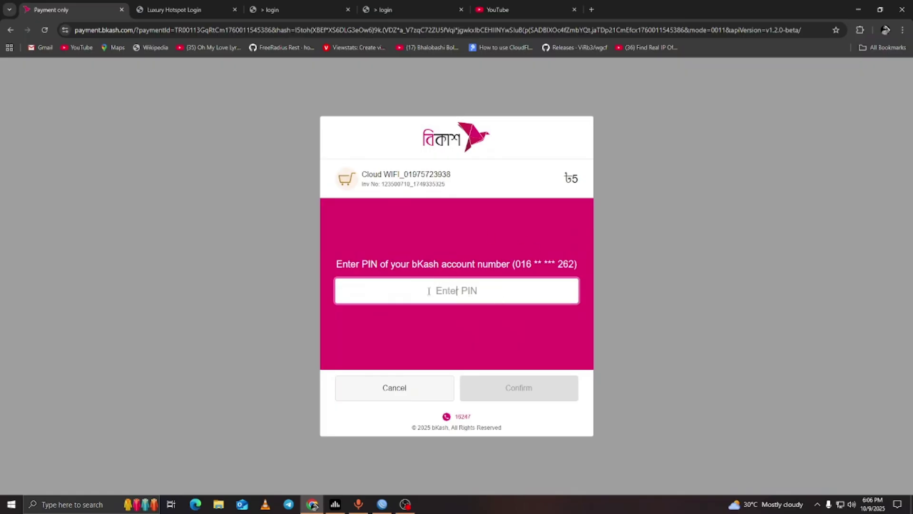
text(•••••)
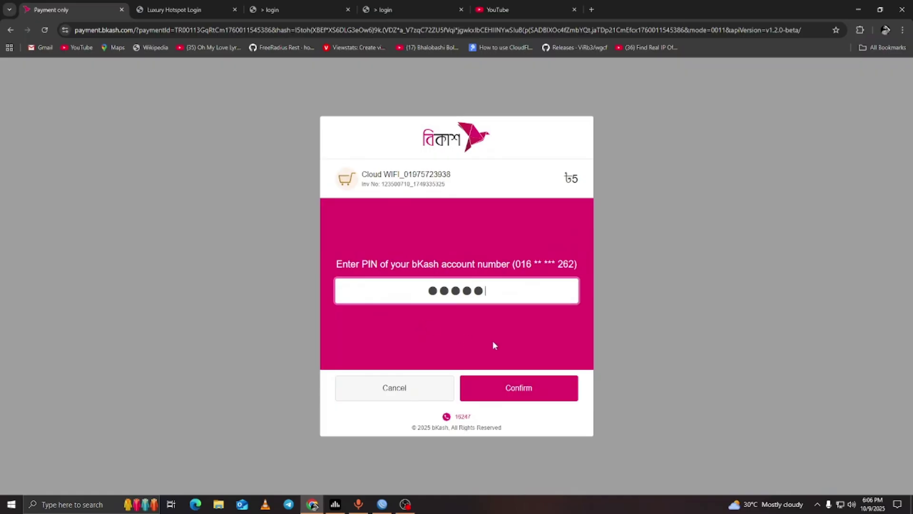
click(516, 386)
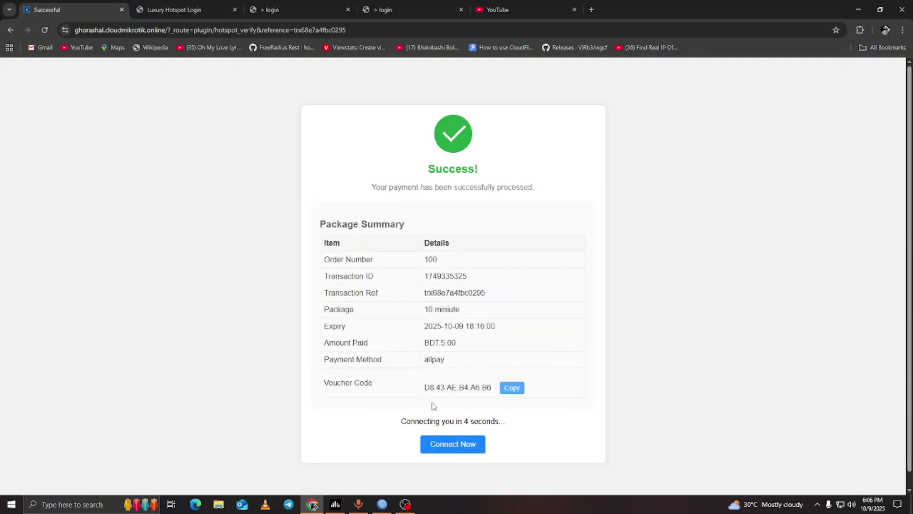
Select the voucher code on the Success page while the auto-connect countdown finishes
drag(424, 390, 491, 388)
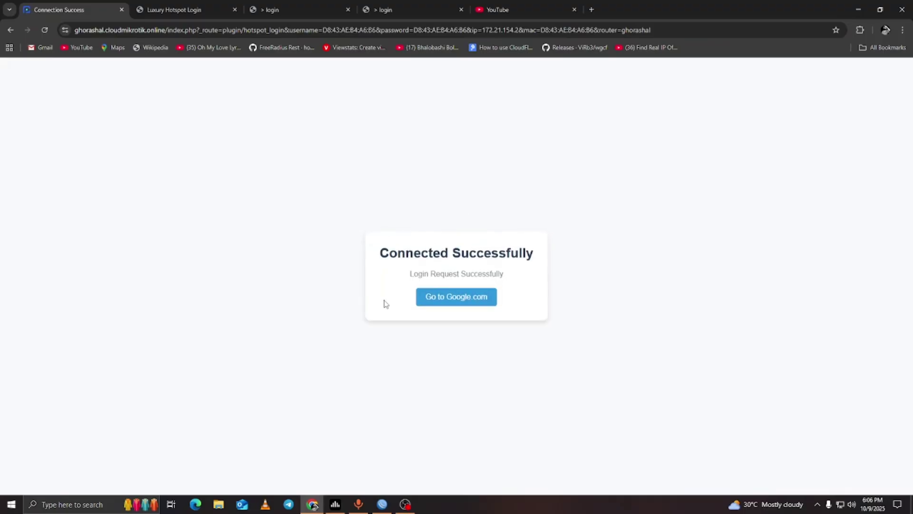
Check the active hotspot user at 172.21.154.2 and its uptime in WinBox, then view YouTube
click(381, 506)
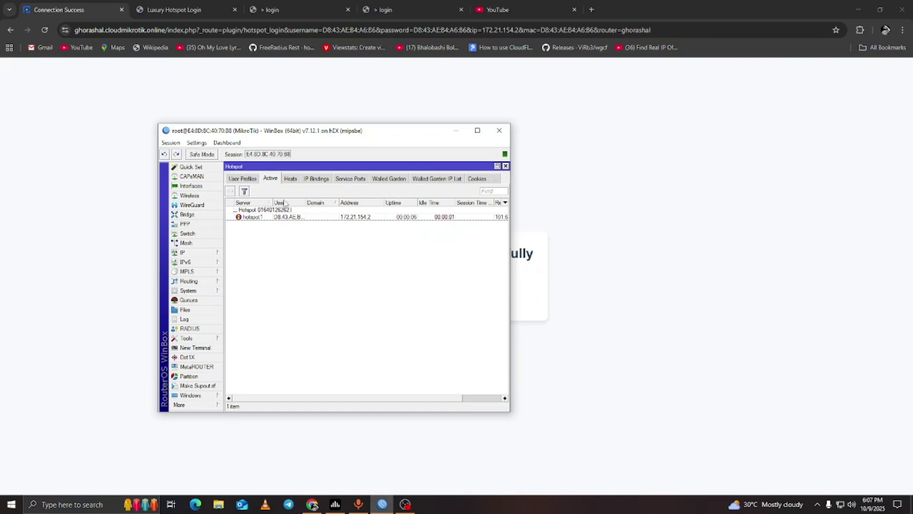
double_click(300, 217)
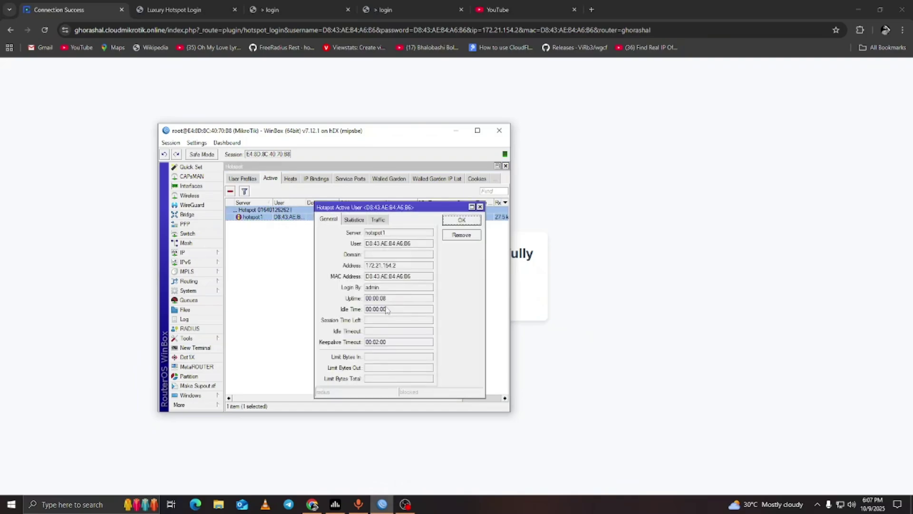
double_click(390, 299)
click(480, 206)
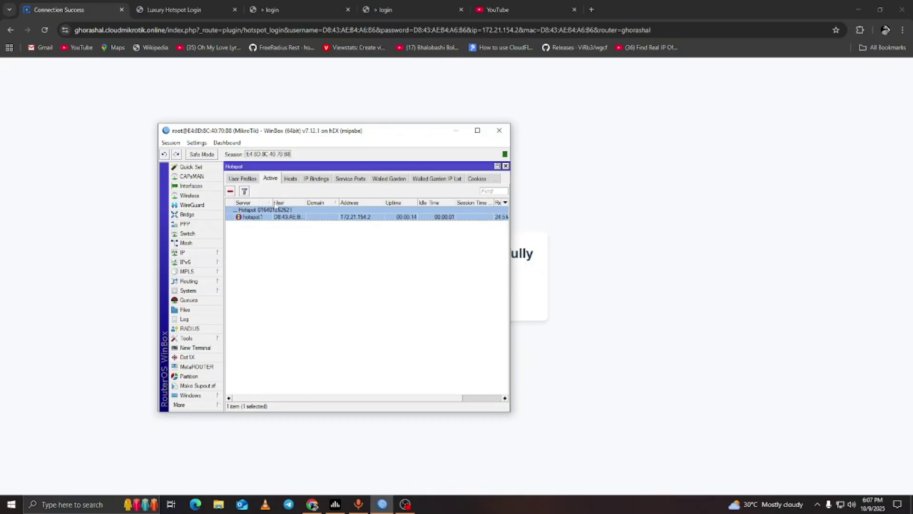
click(504, 10)
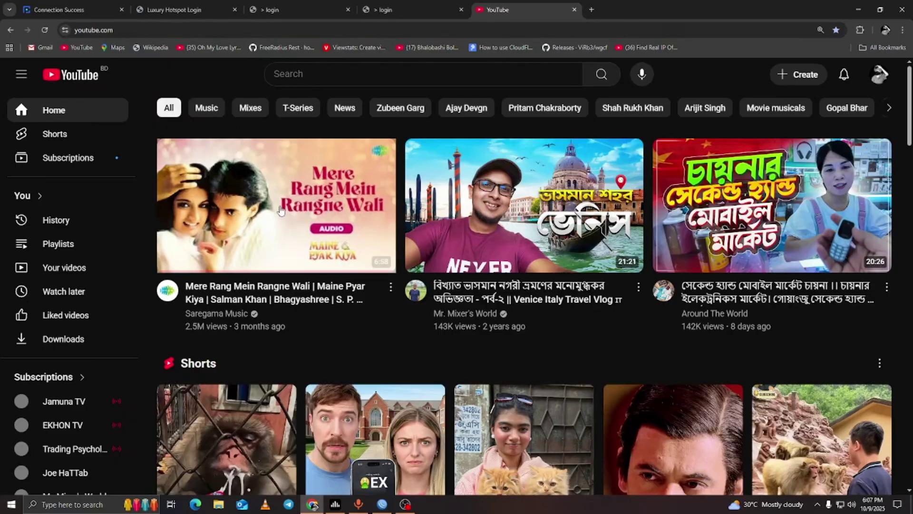
Test internet access by loading YouTube in a new tab, then return to the Connection Success page
click(86, 83)
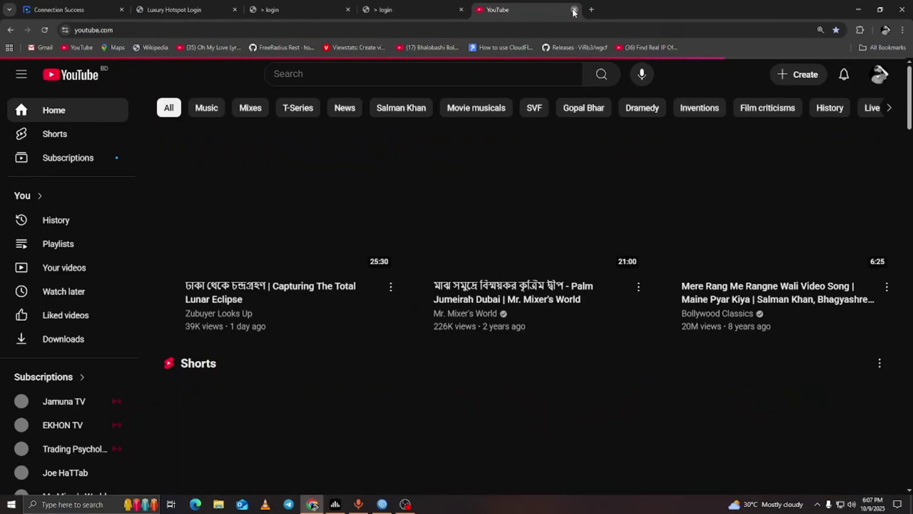
click(574, 9)
click(478, 10)
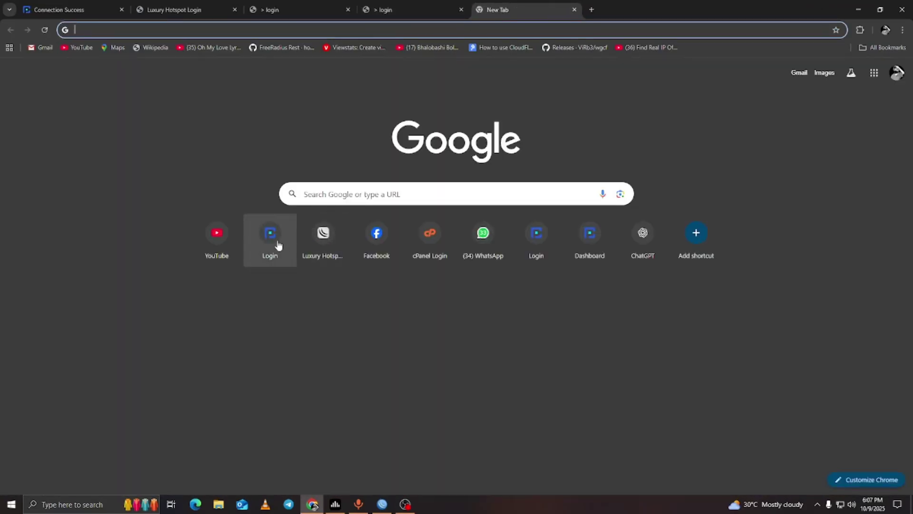
click(226, 238)
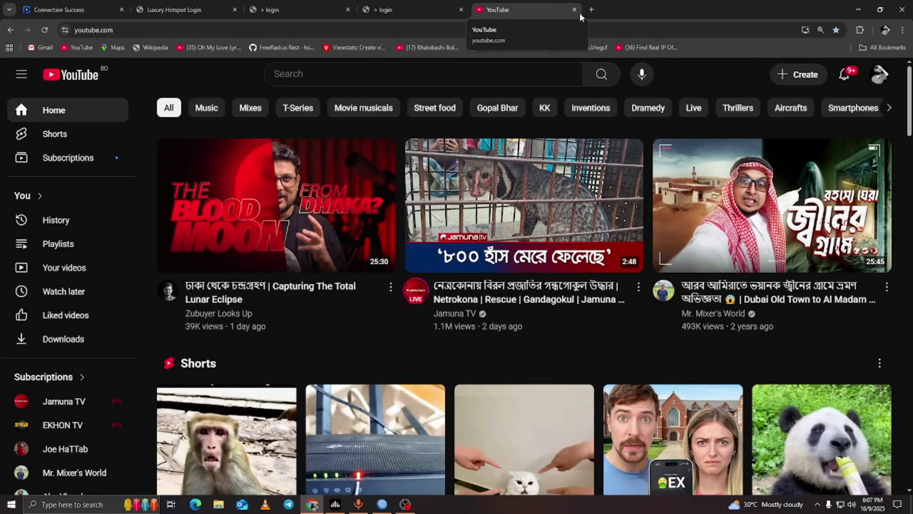
click(574, 10)
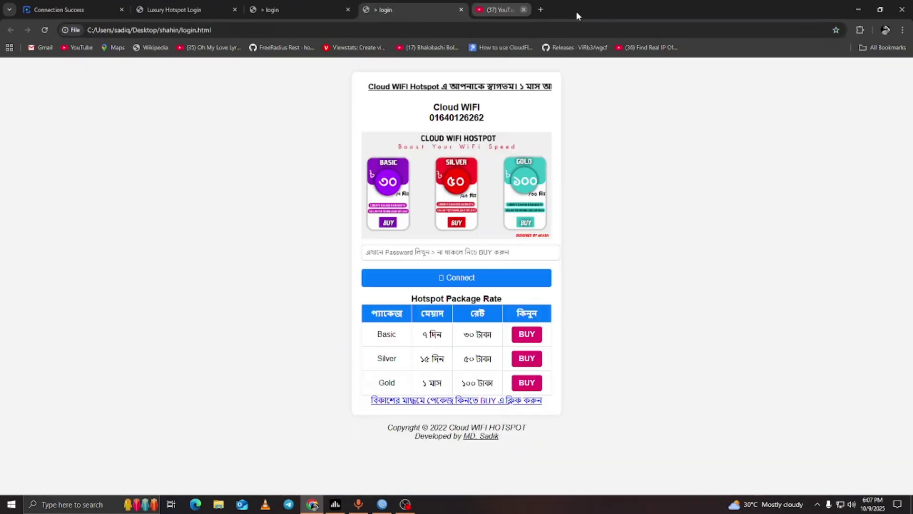
click(94, 7)
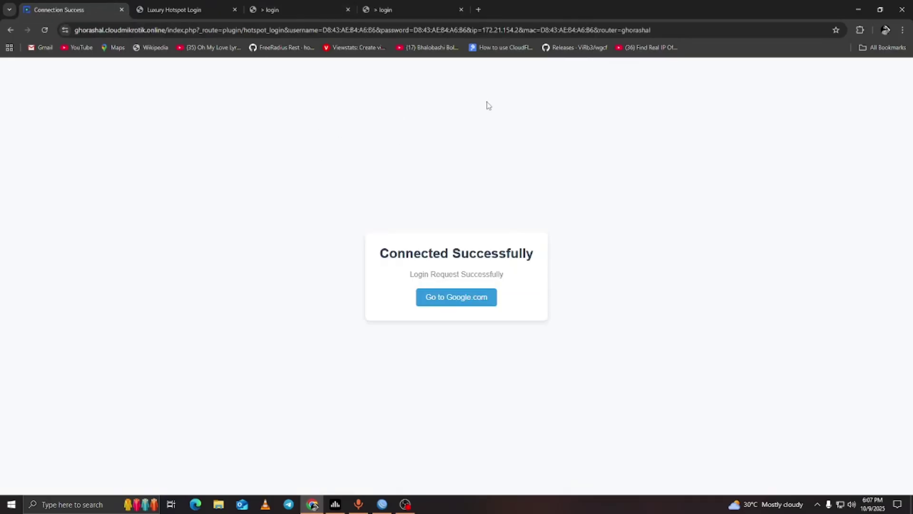
In WinBox's Hotspot Users list, open the new MAC-named device user's properties maximized
click(382, 504)
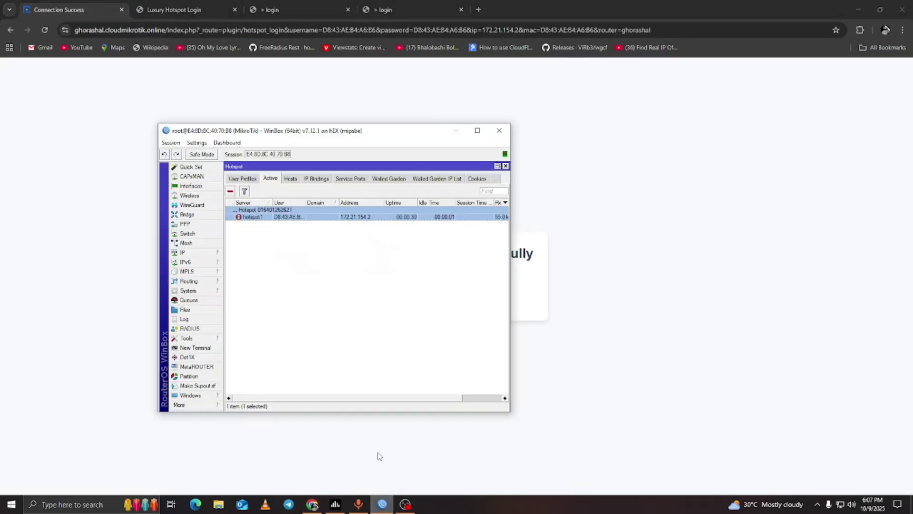
click(192, 253)
click(238, 327)
click(247, 178)
click(235, 179)
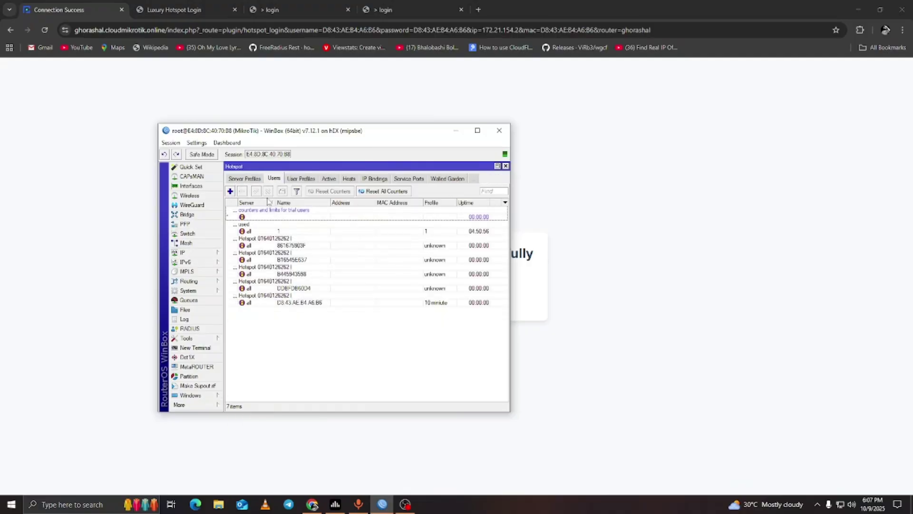
double_click(275, 303)
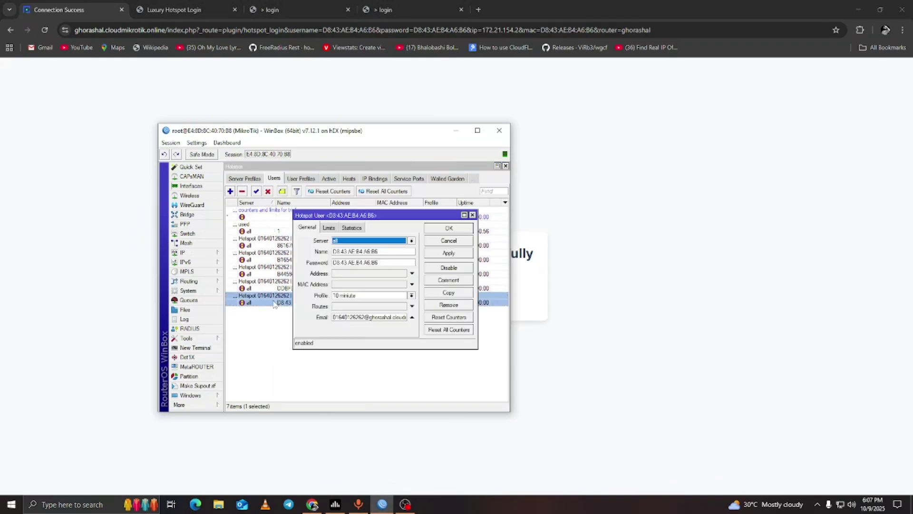
click(464, 215)
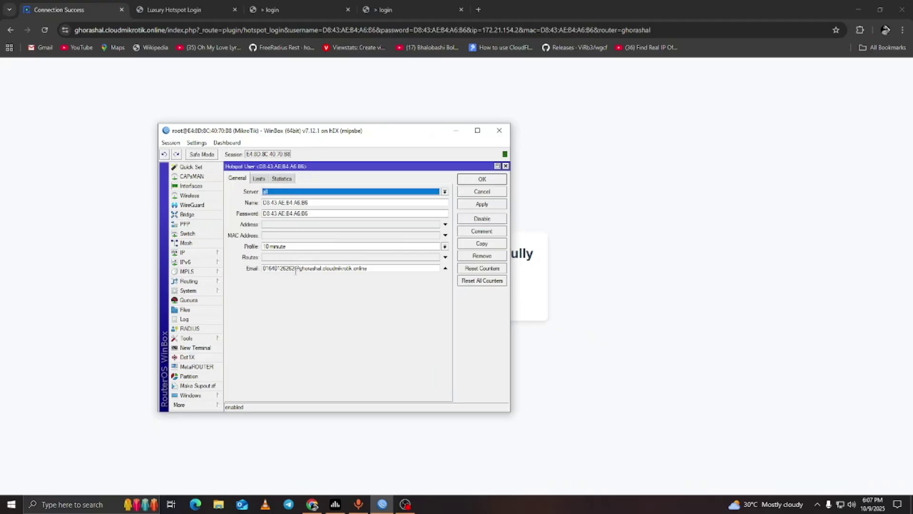
Inspect the phone number in the user's Email value and Comment
drag(295, 269, 267, 270)
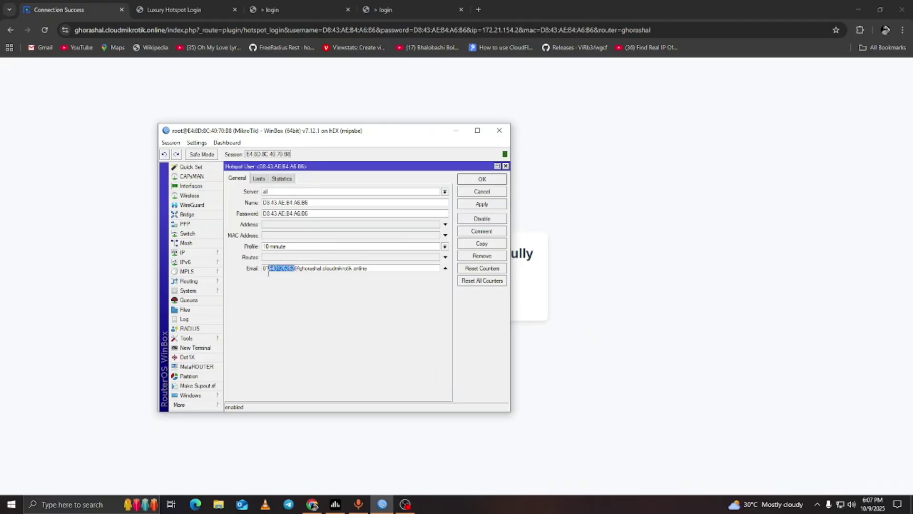
drag(288, 277, 245, 275)
click(282, 269)
click(482, 232)
click(354, 284)
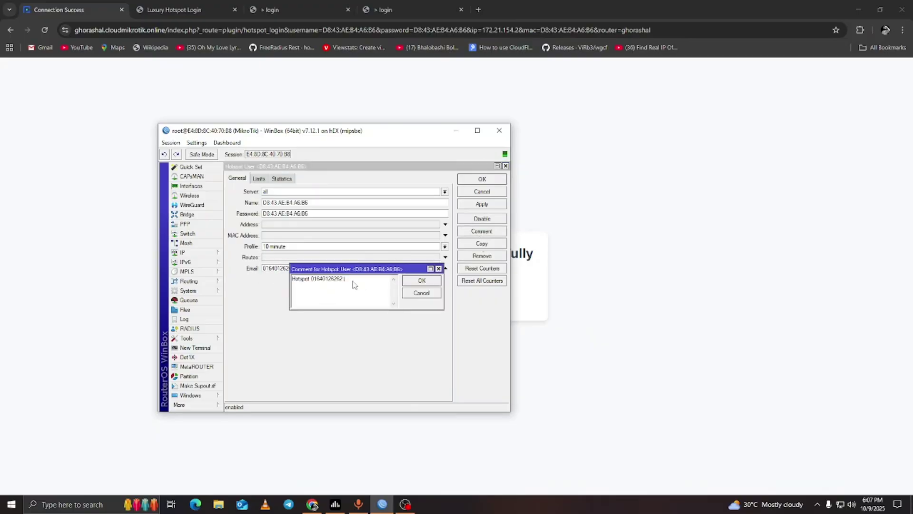
drag(354, 285, 312, 286)
click(346, 285)
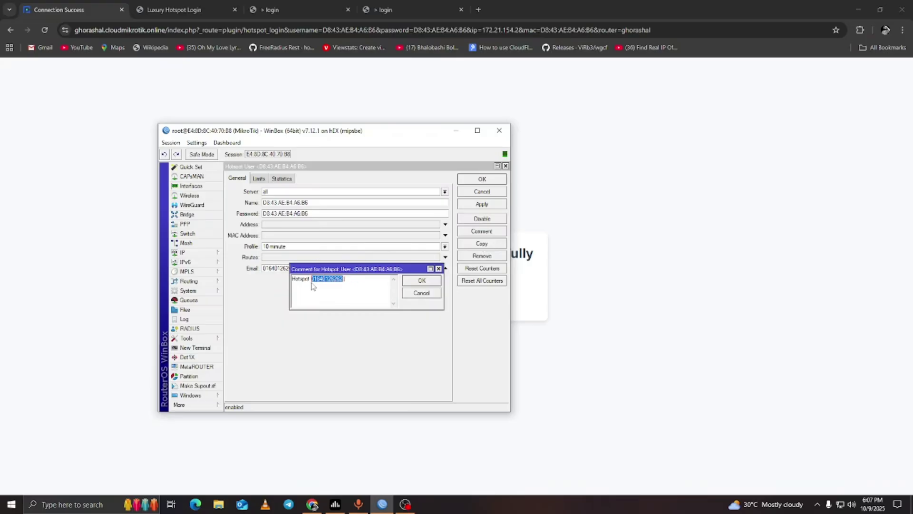
click(439, 269)
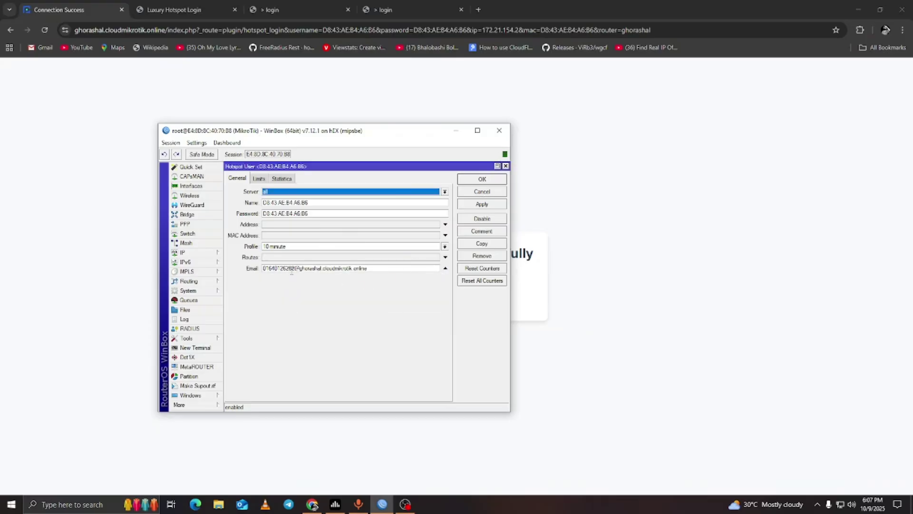
drag(292, 269, 261, 272)
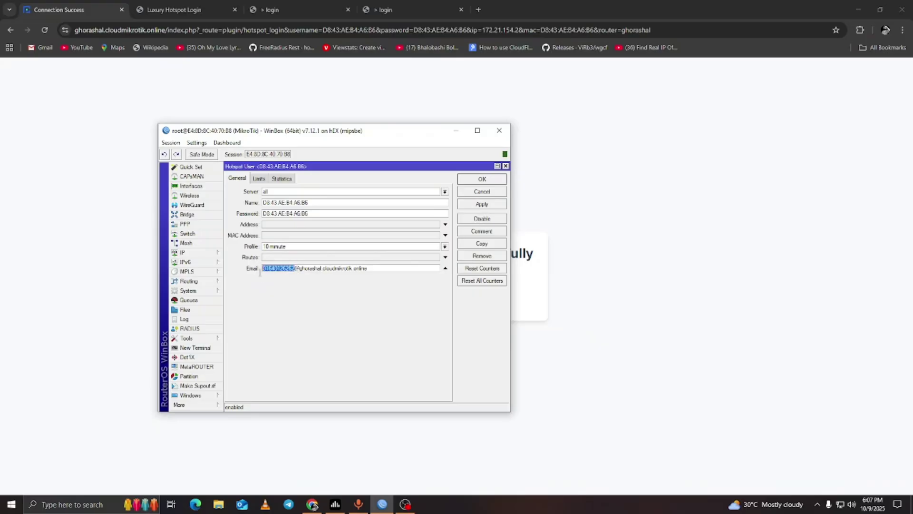
click(303, 270)
drag(294, 270, 238, 272)
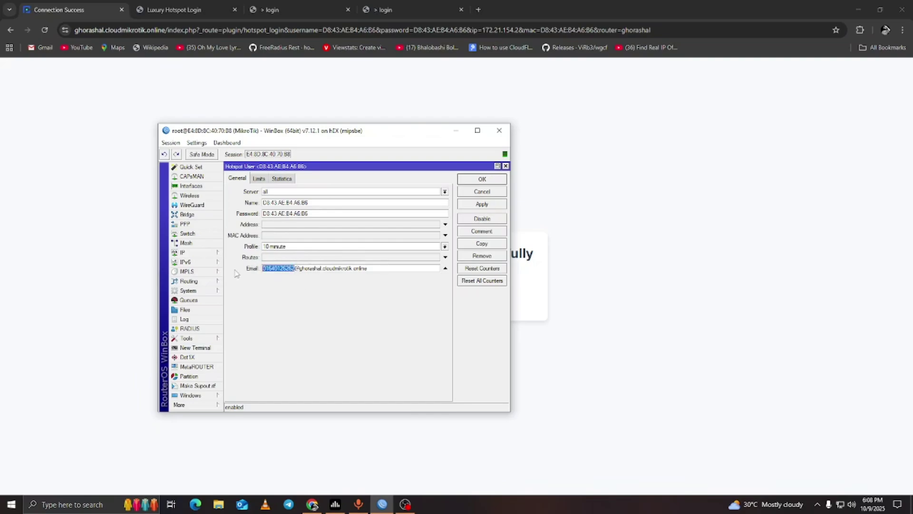
click(506, 167)
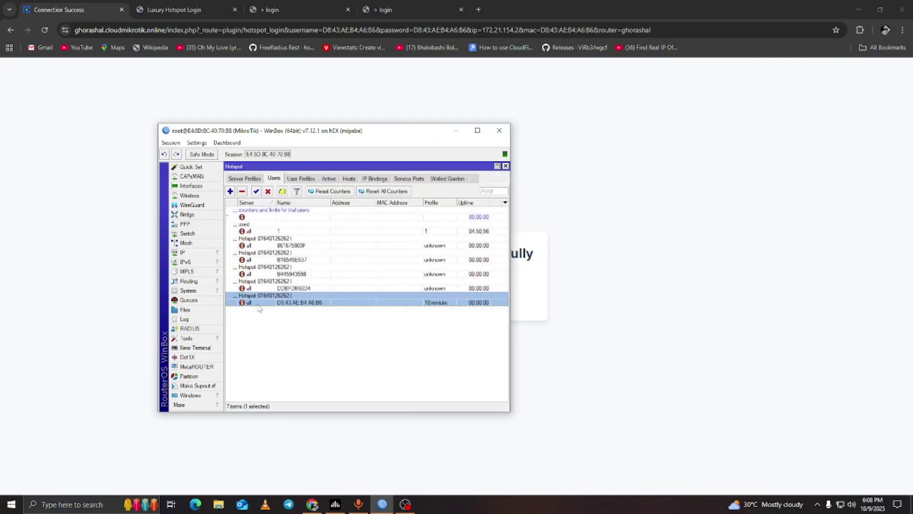
double_click(258, 303)
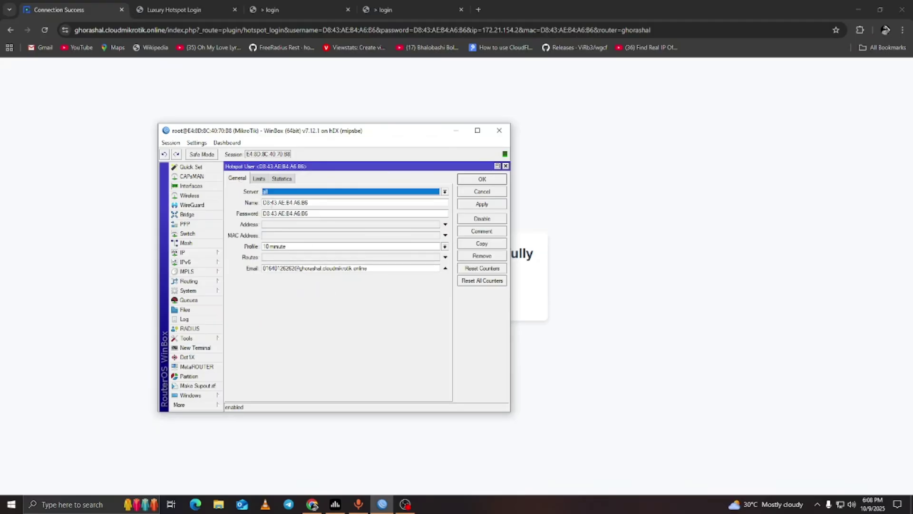
key(Tab)
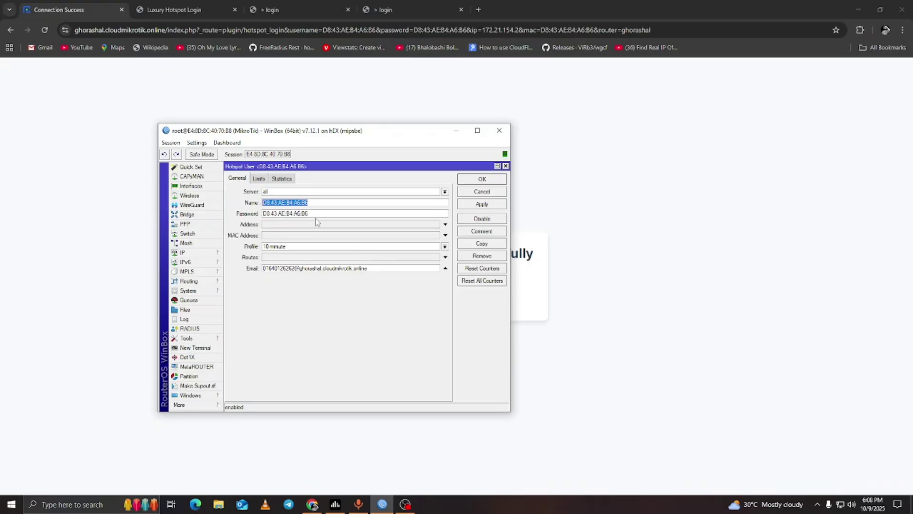
key(Tab)
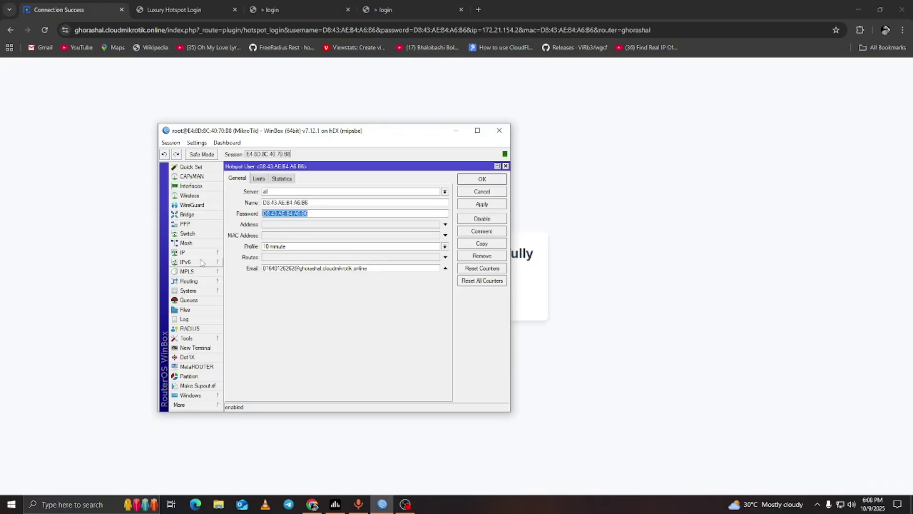
click(201, 254)
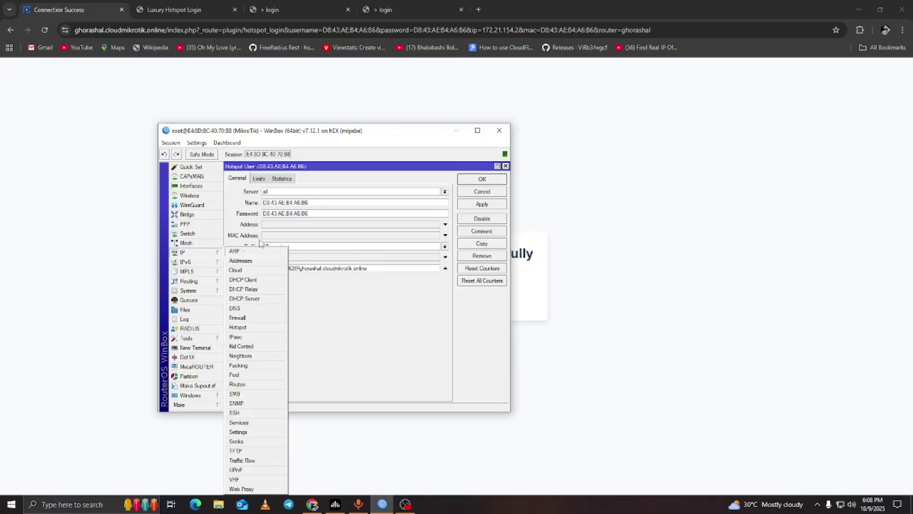
Review the login methods of the hsprof2 hotspot server profile
click(246, 328)
click(287, 180)
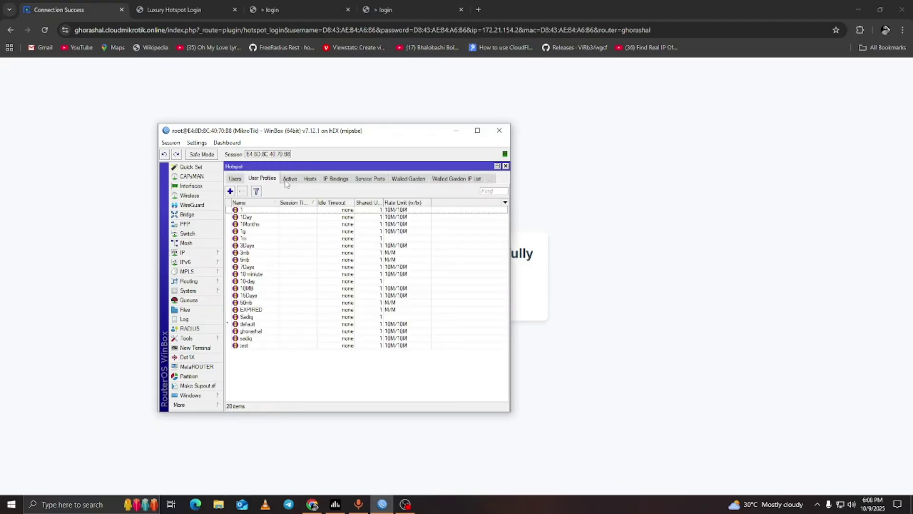
click(233, 178)
click(254, 179)
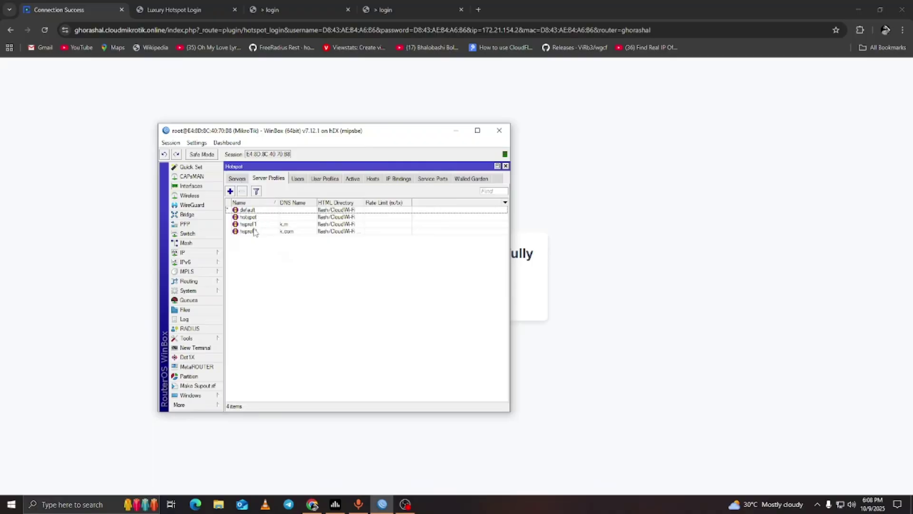
double_click(254, 231)
click(280, 236)
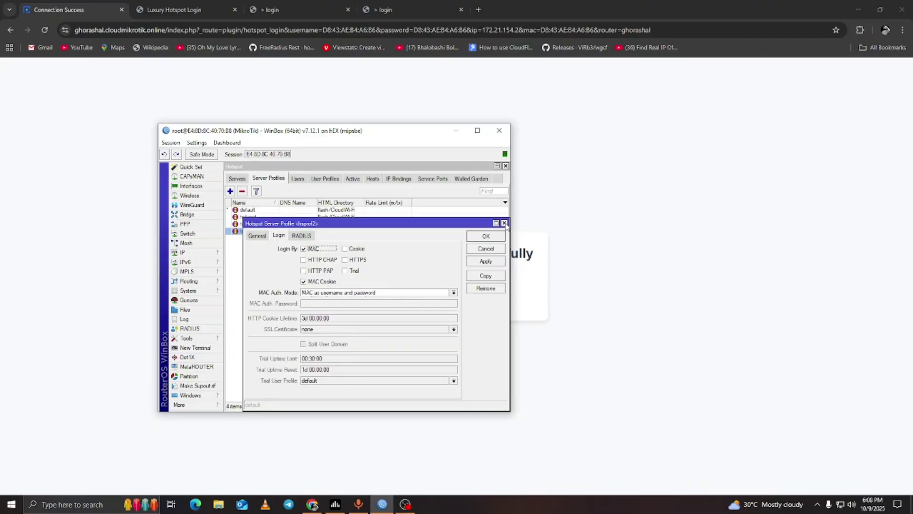
click(488, 236)
Show the active hotspot sessions, with the device online at 172.21.154.2
click(299, 179)
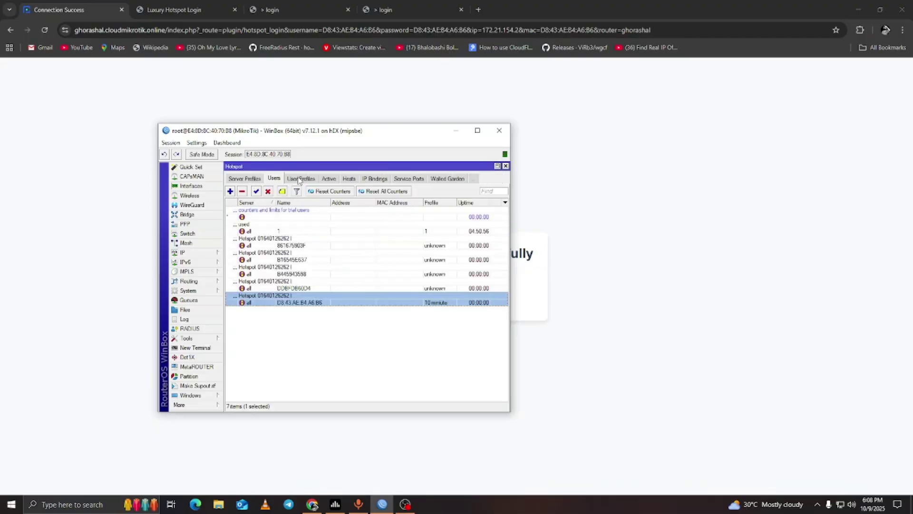
click(246, 179)
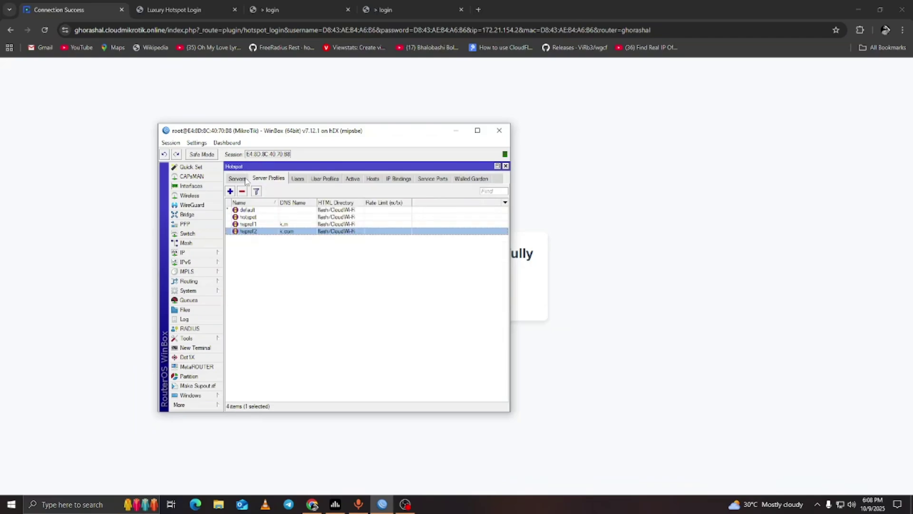
click(357, 178)
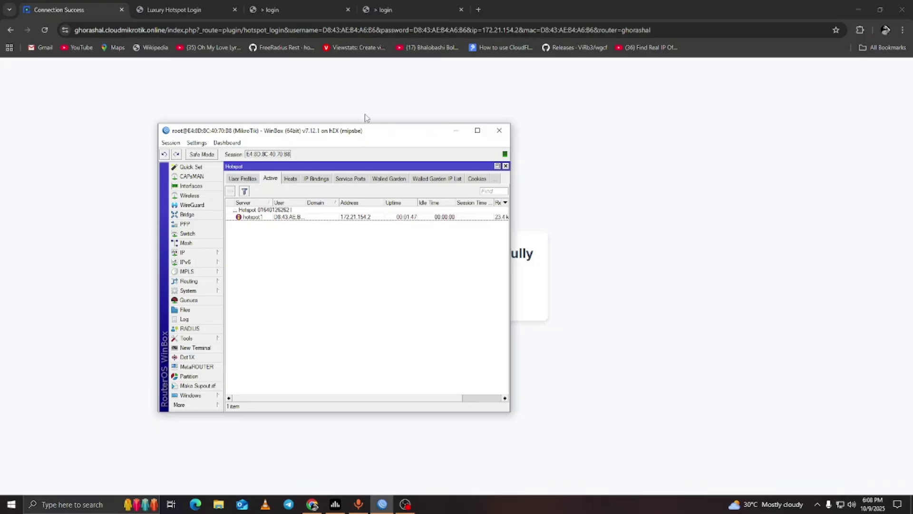
Move WinBox aside and bring Chrome's Connected Successfully page to the front
drag(331, 132, 382, 137)
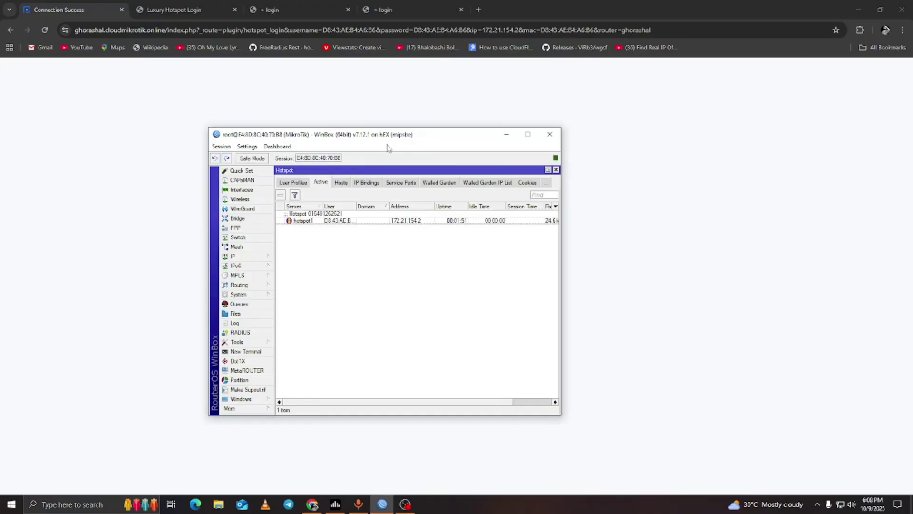
drag(350, 135, 290, 151)
click(447, 150)
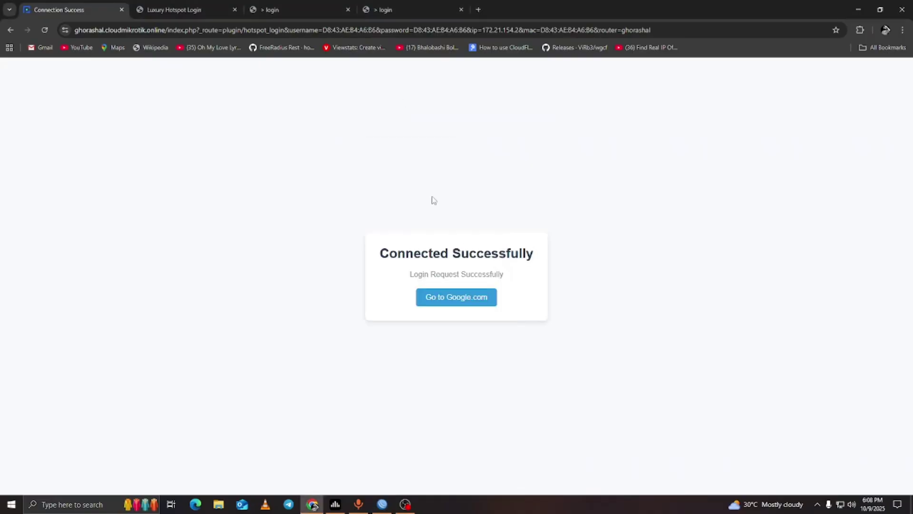